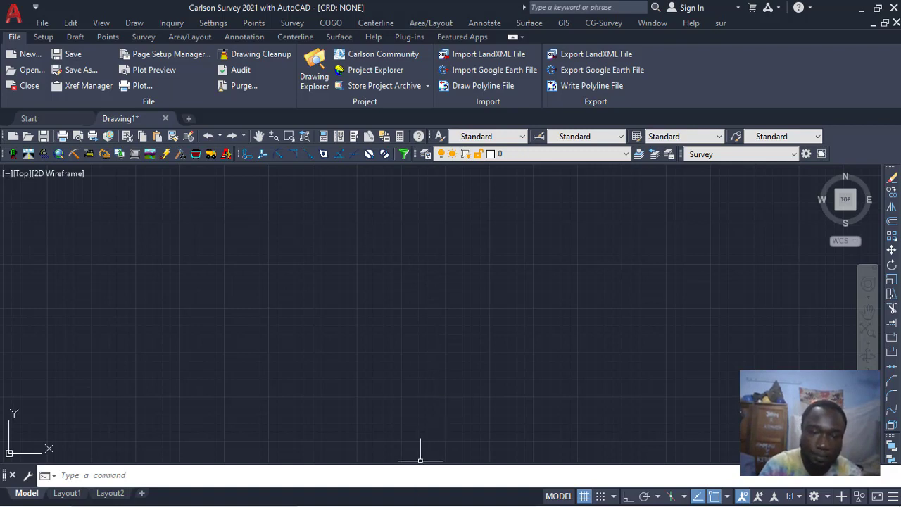
Open the my point CSV file from the desktop in Excel, dismiss the notices, and review the point coordinates
mouse_move(574, 501)
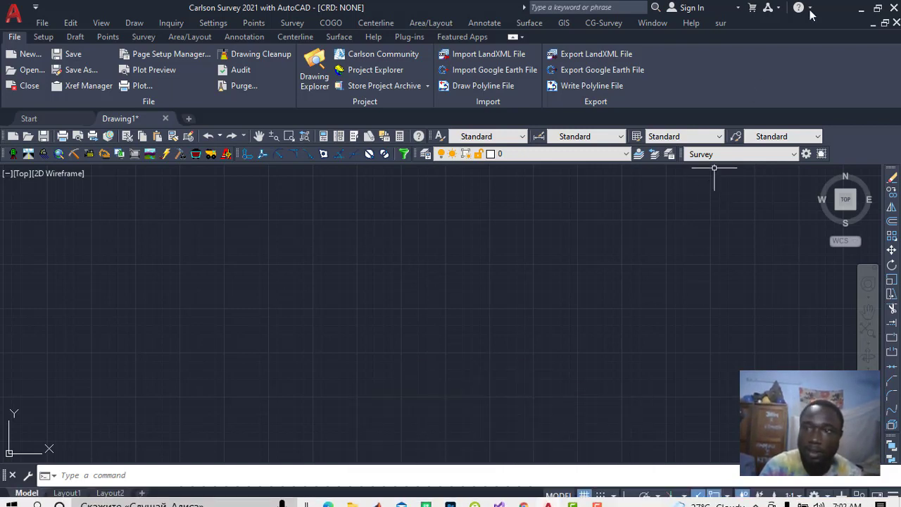
left_click(860, 8)
mouse_move(604, 66)
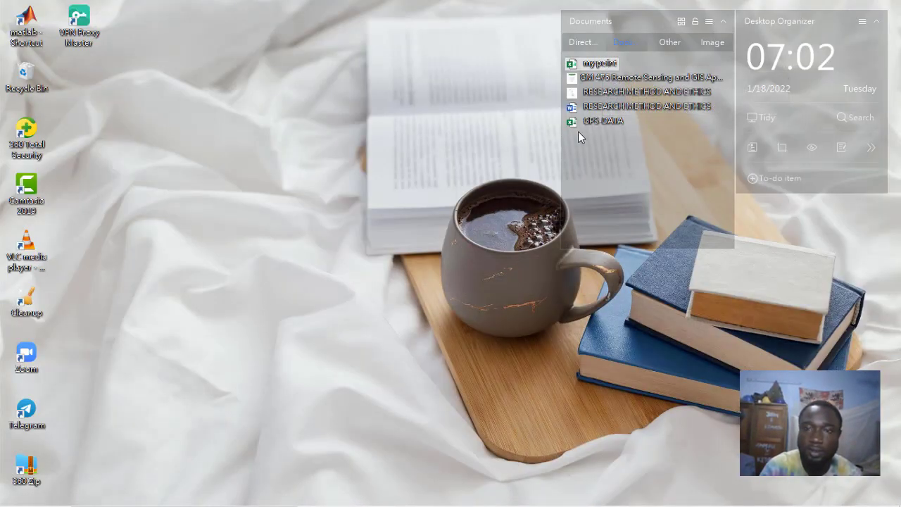
mouse_move(599, 94)
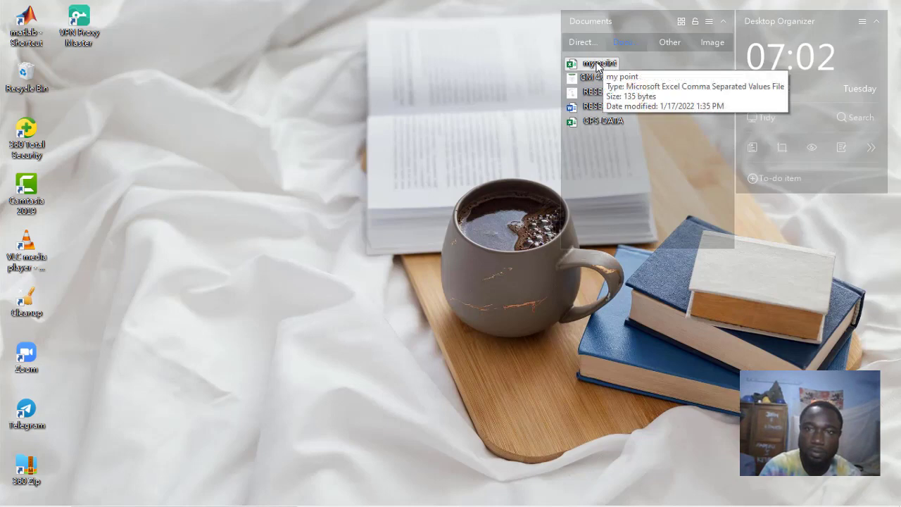
right_click(734, 236)
left_click(774, 271)
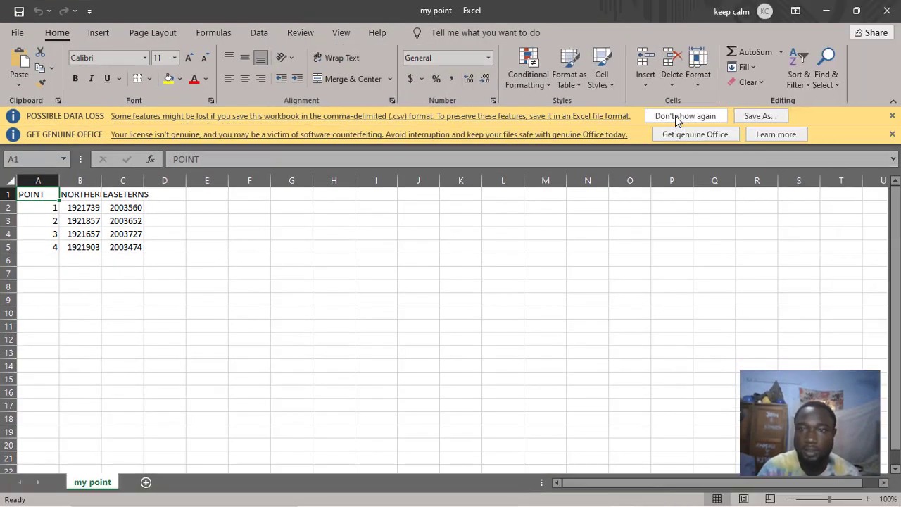
left_click(891, 116)
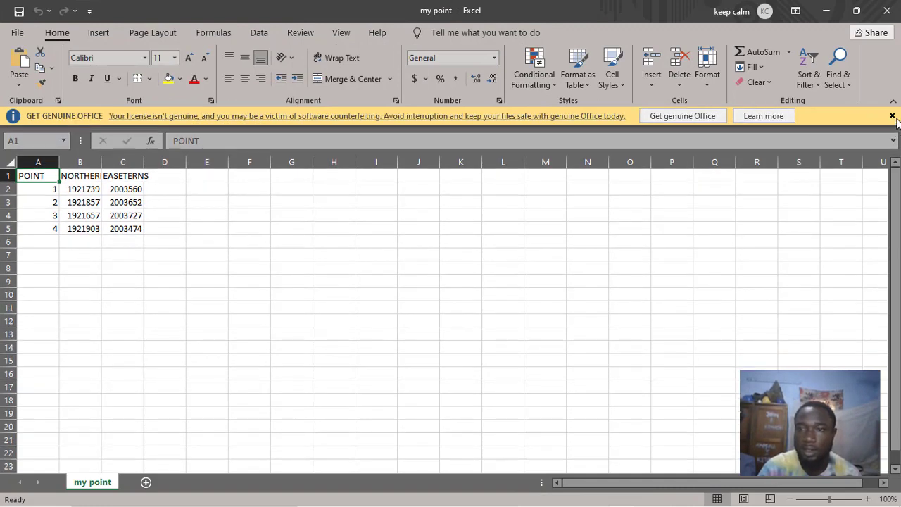
left_click(892, 116)
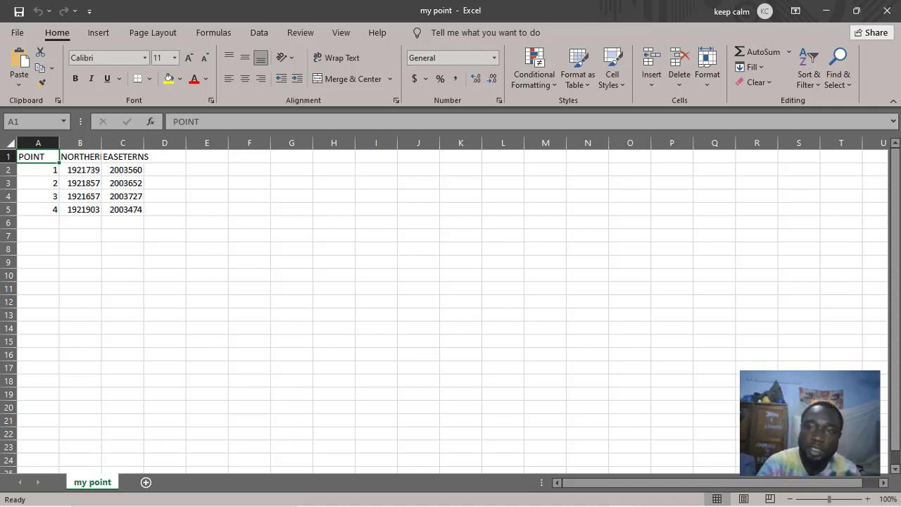
Switch back to Carlson Survey and start the Import Text/ASCII File command for points
left_click(837, 12)
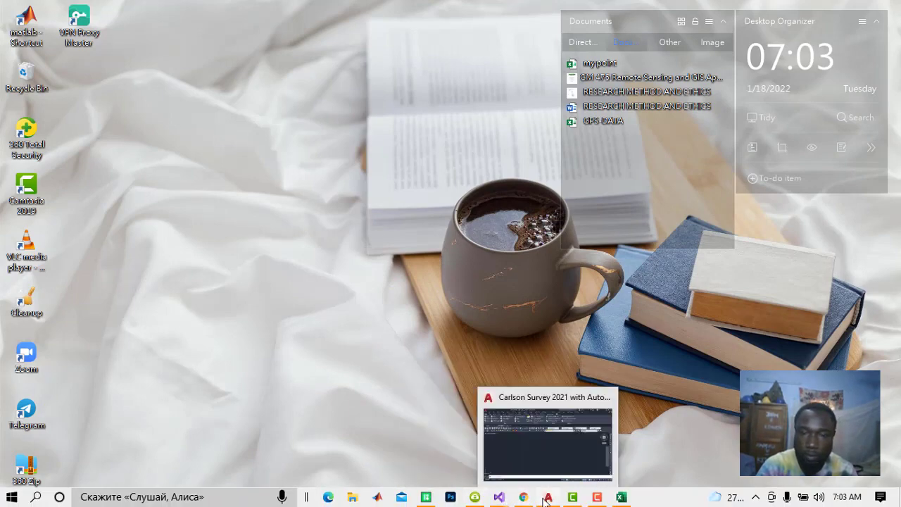
left_click(539, 440)
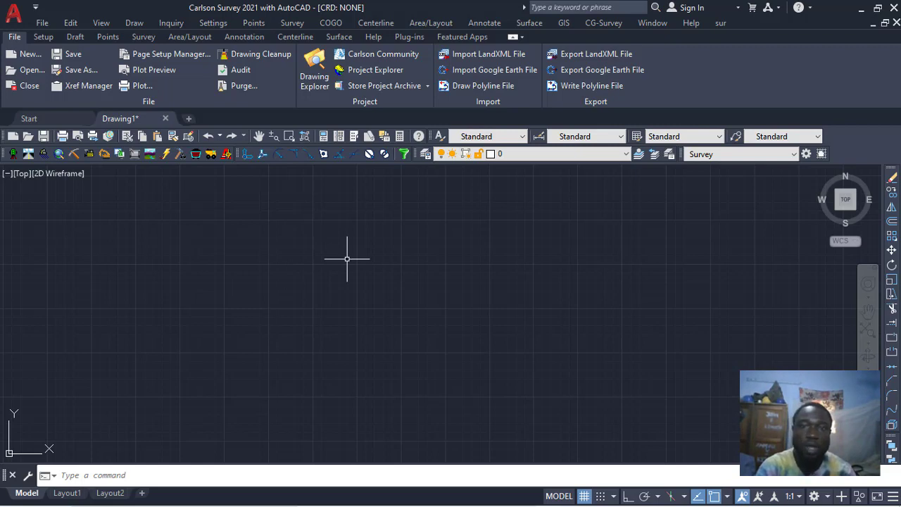
left_click(253, 23)
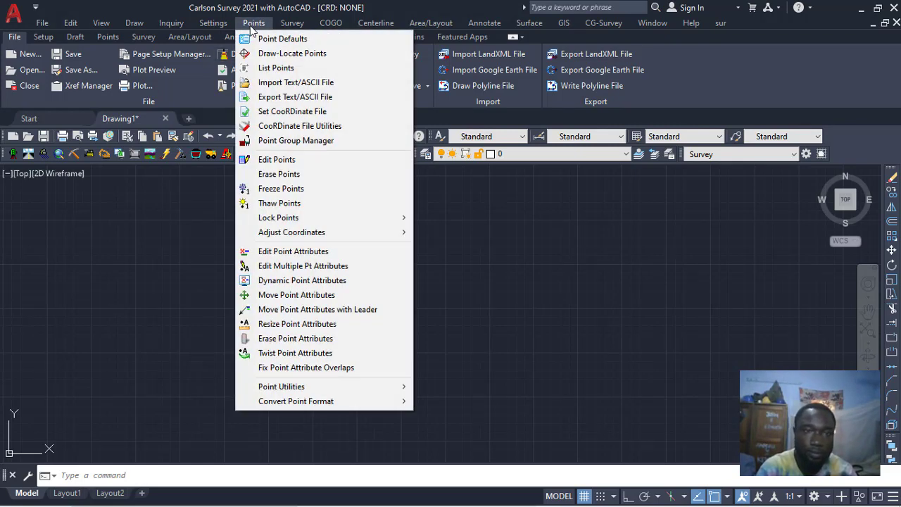
left_click(296, 84)
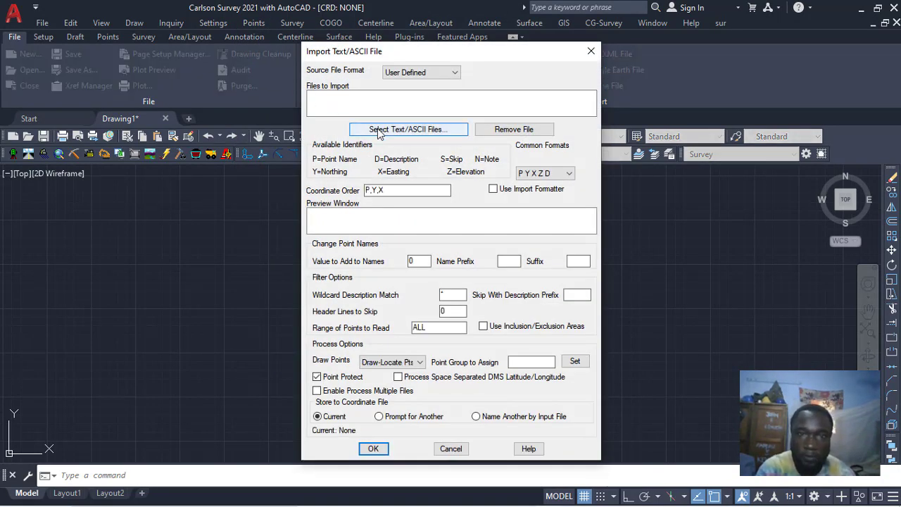
Add my point.csv from the Desktop folder as the file to import, filtering the browsed files to *.csv
left_click(378, 130)
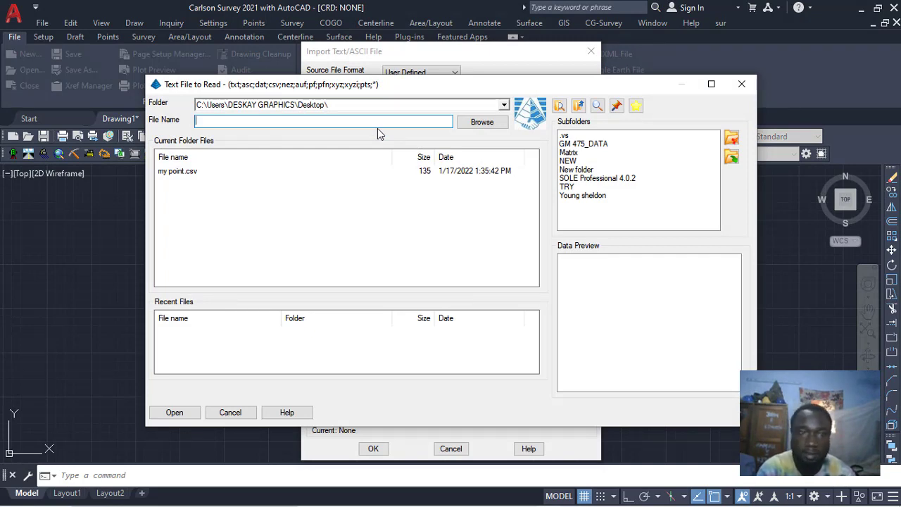
left_click(482, 123)
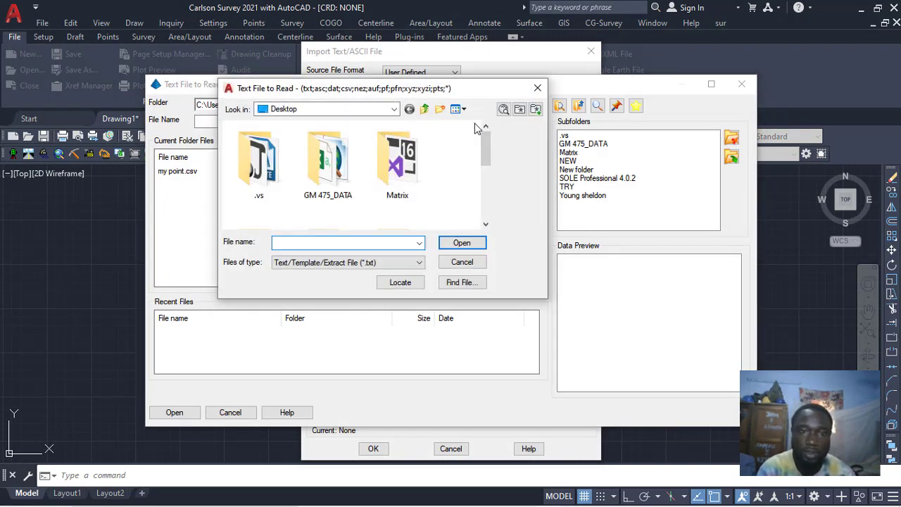
scroll(411, 185, "down", 3)
scroll(412, 187, "up", 3)
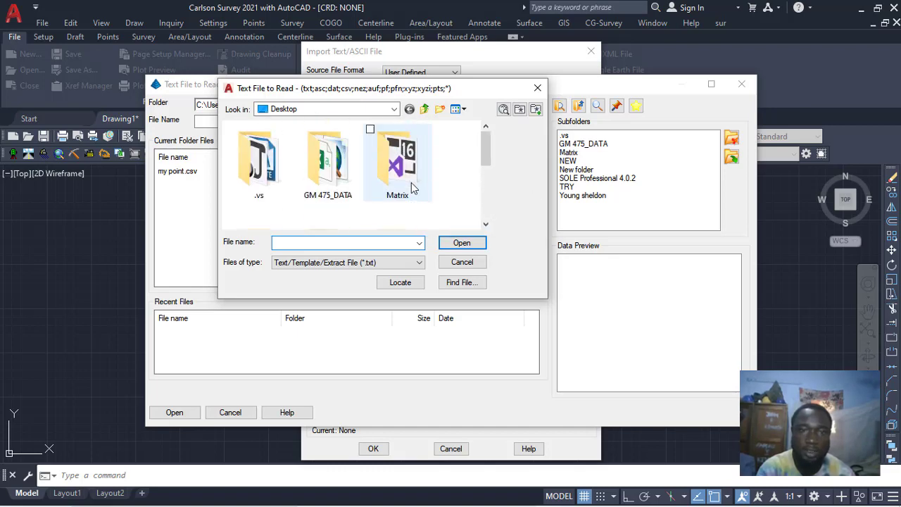
left_click(394, 110)
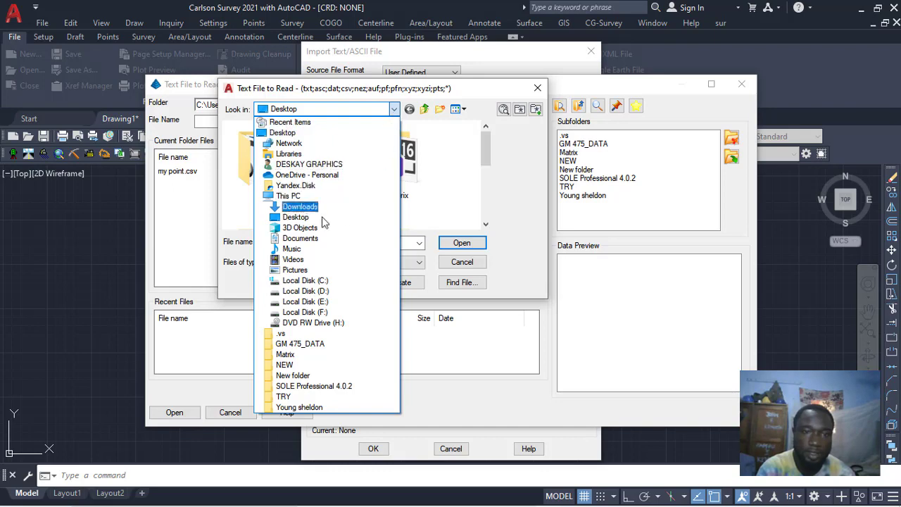
left_click(296, 217)
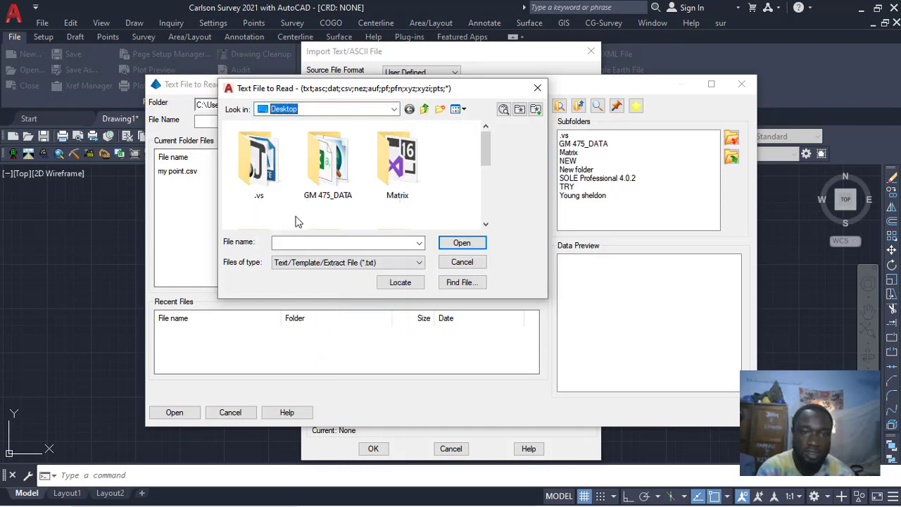
scroll(383, 199, "down", 3)
scroll(384, 202, "up", 1)
scroll(384, 203, "up", 3)
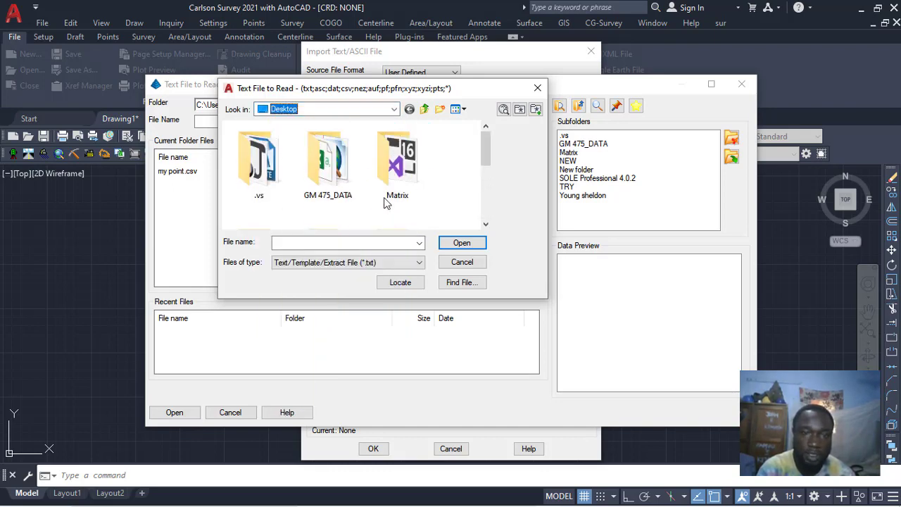
left_click(354, 264)
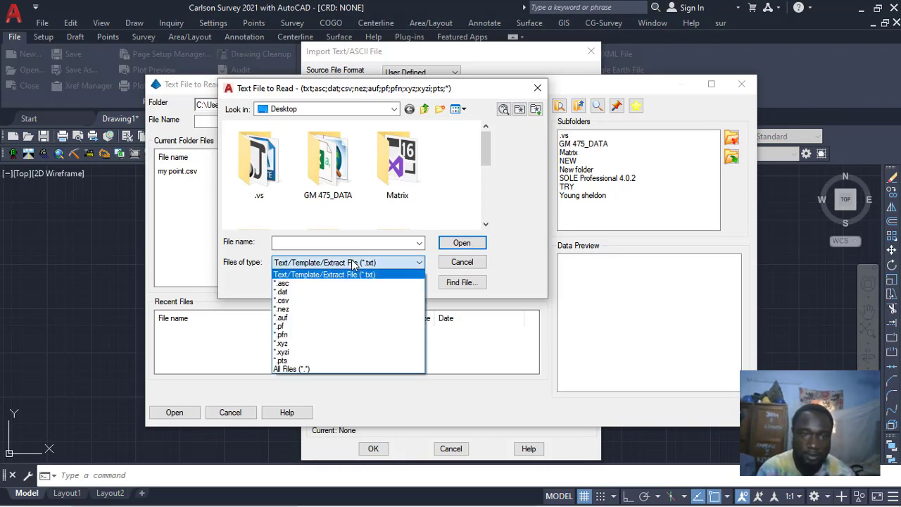
left_click(296, 301)
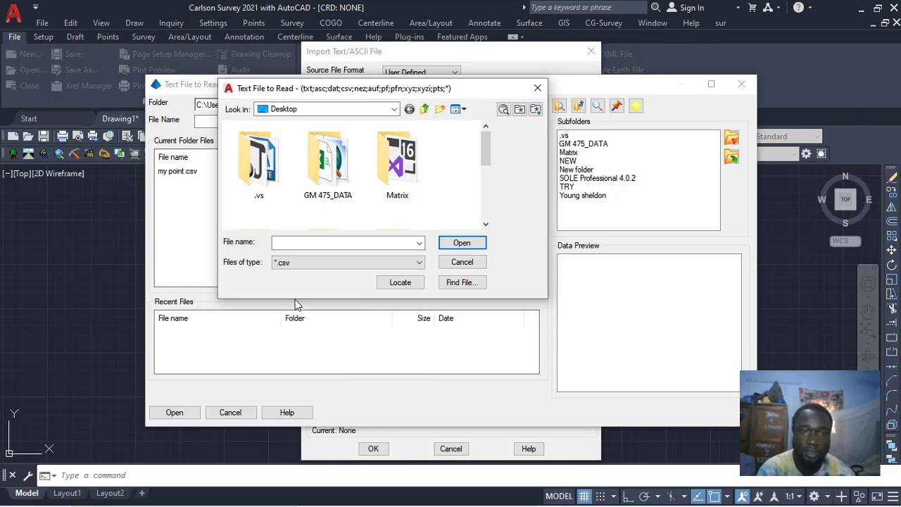
scroll(383, 211, "down", 3)
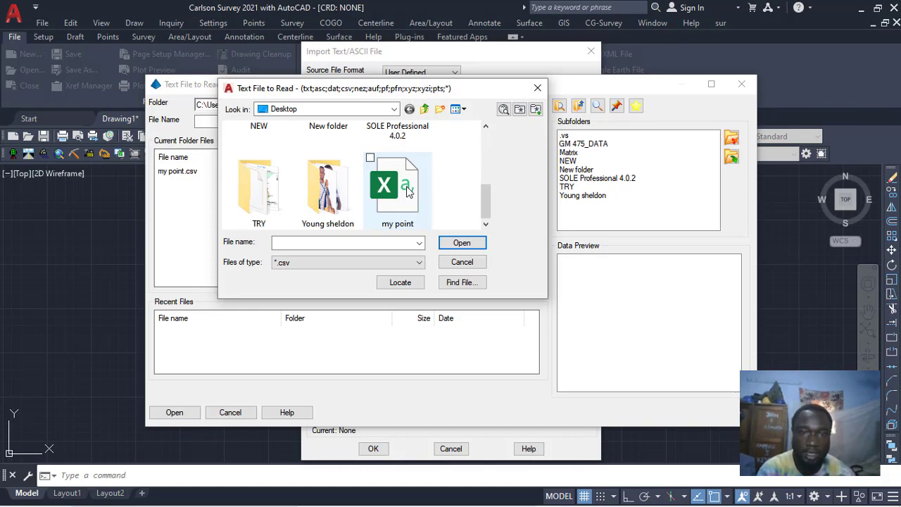
left_click(408, 192)
left_click(462, 243)
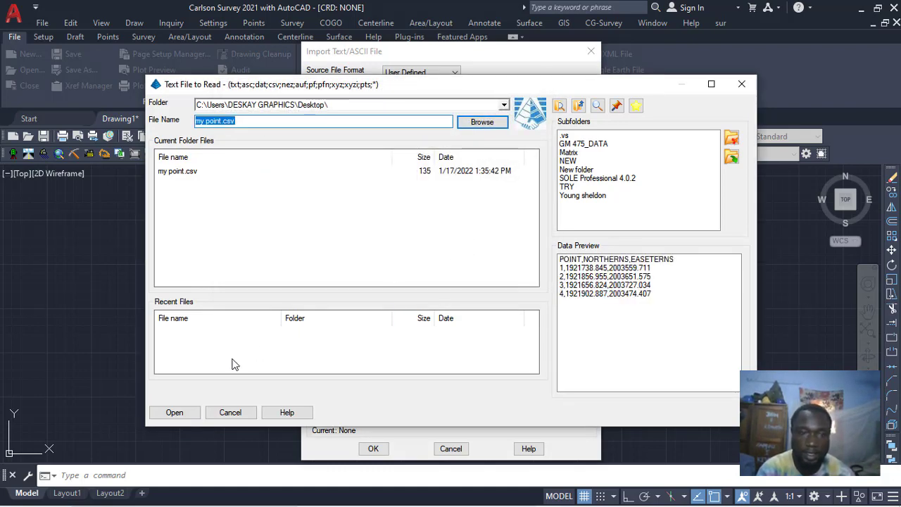
left_click(174, 413)
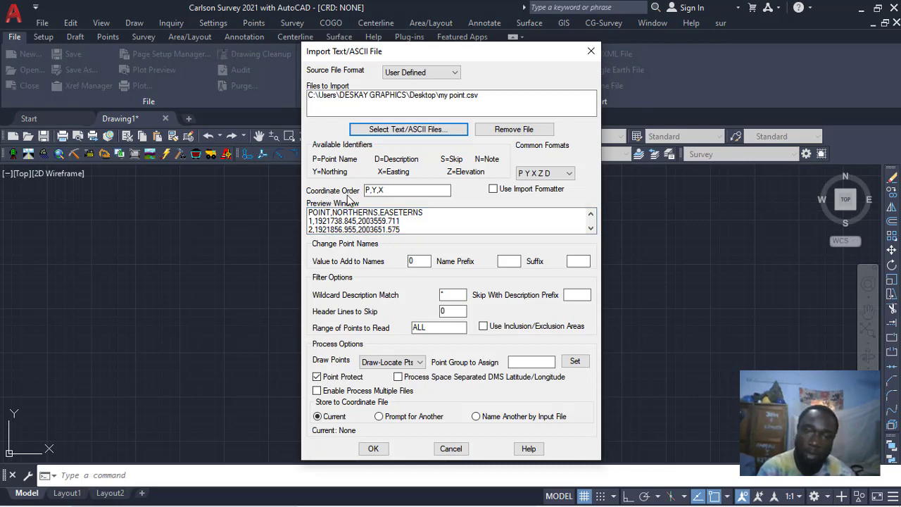
Choose the P Y X Z D common format and shorten the coordinate order to P,Y,X
left_click(568, 174)
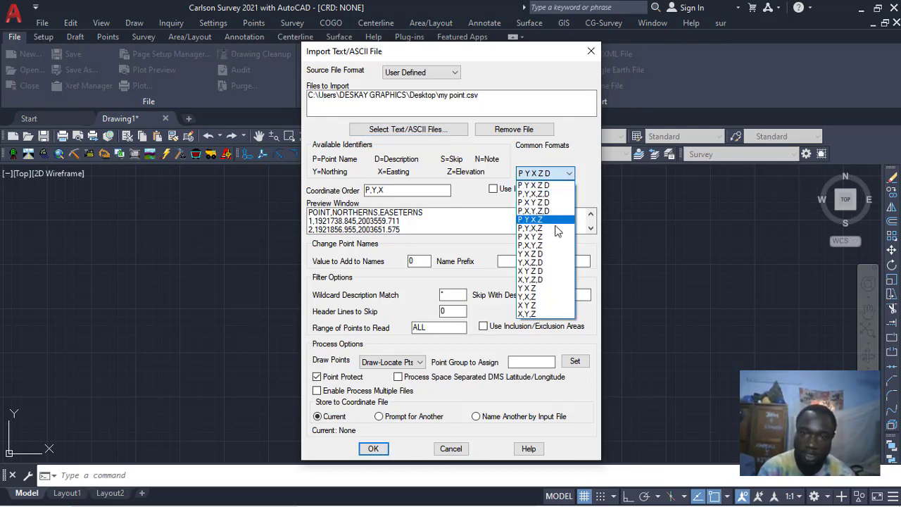
left_click(564, 176)
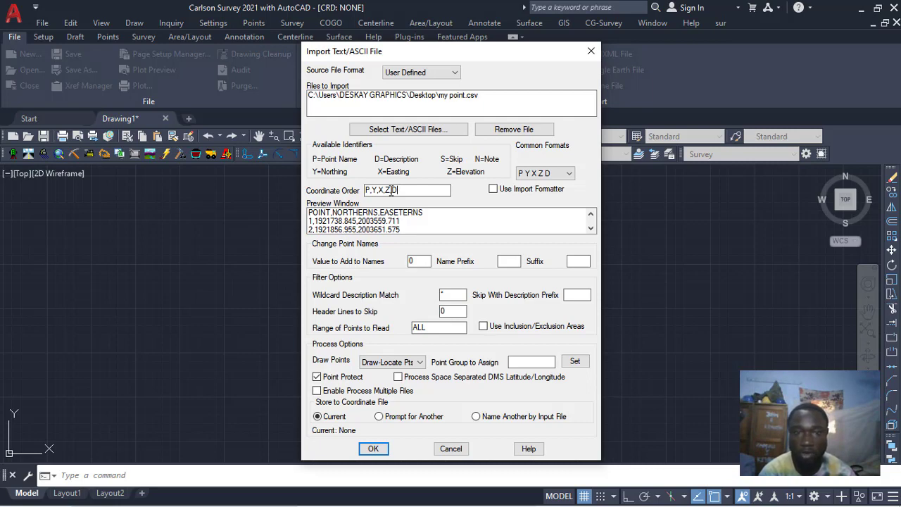
key("BackSpace")
key("BackSpace")
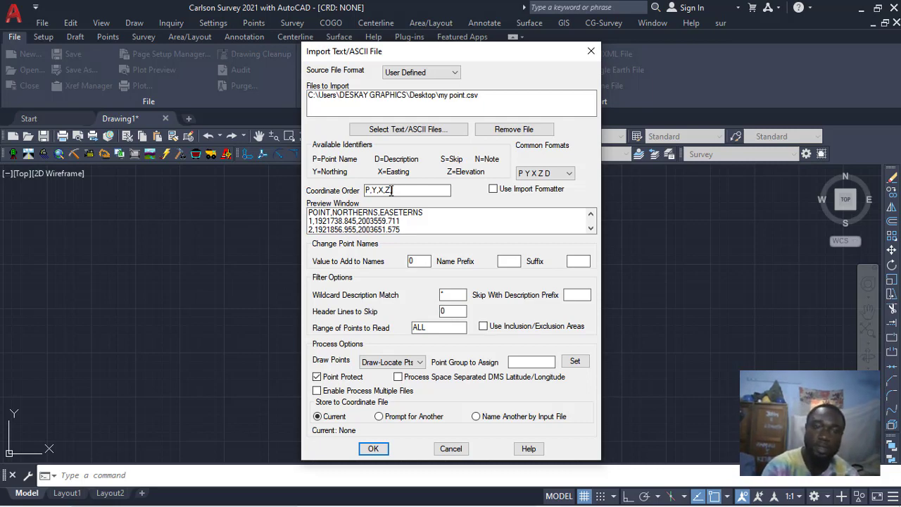
key("BackSpace")
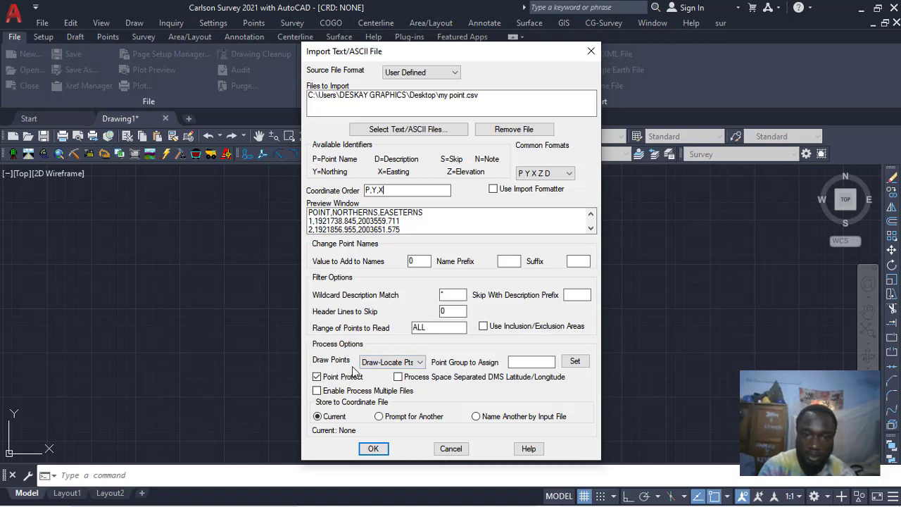
Set the Draw Points option to Draw-Locate Pts and accept the import settings
left_click(418, 362)
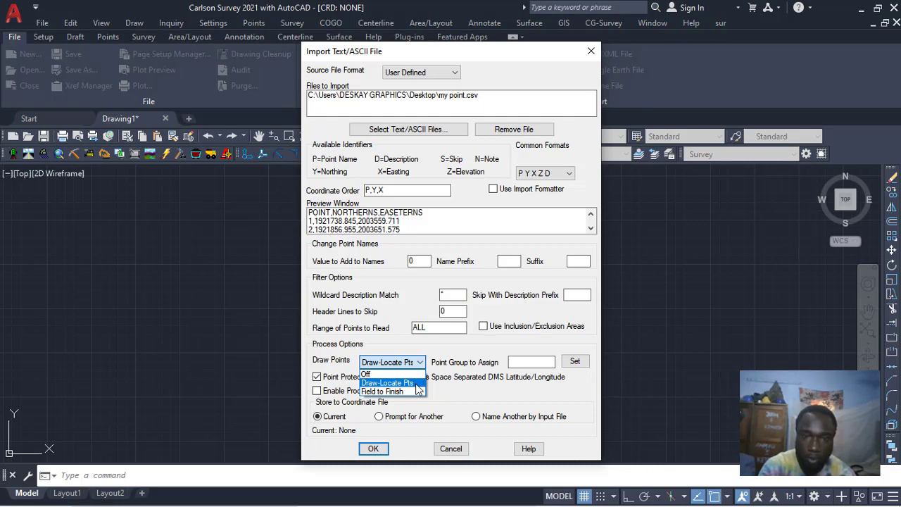
left_click(417, 384)
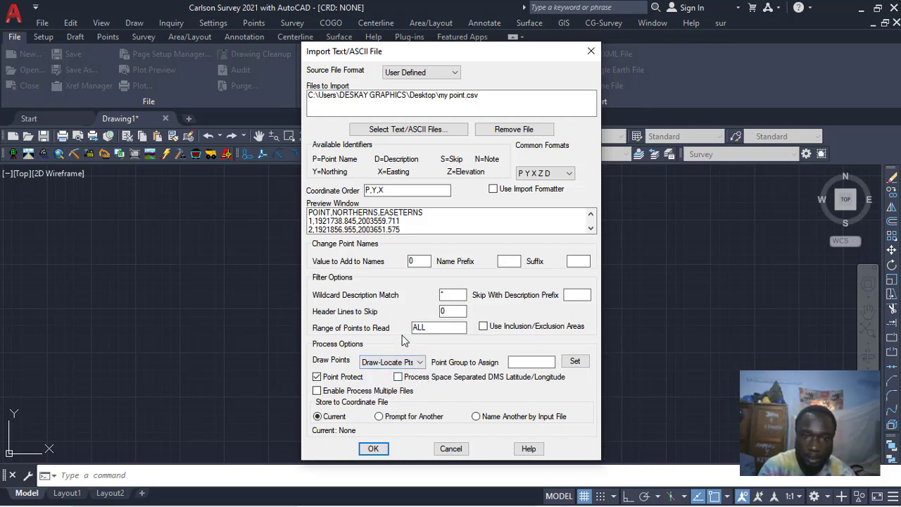
left_click(374, 450)
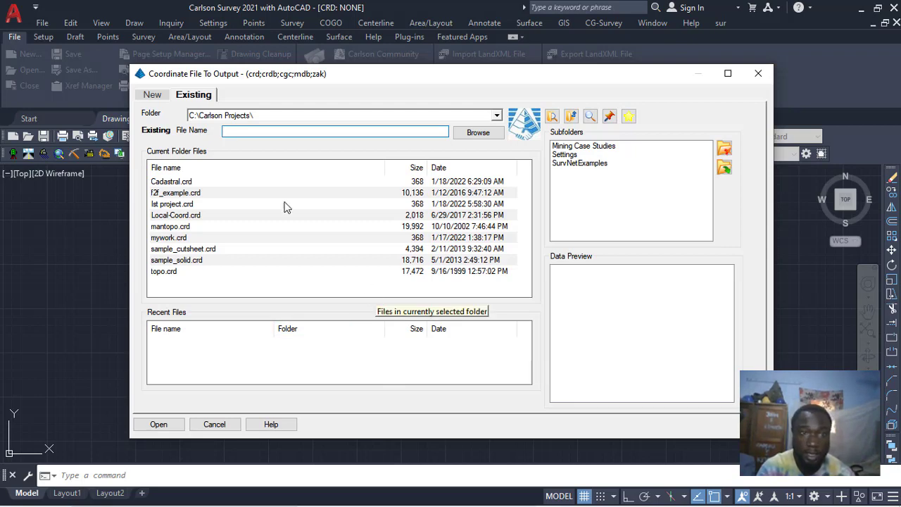
Import the points into a new coordinate file in C:\Carlson Projects, named with the person's first name followed by "'s work"
left_click(154, 96)
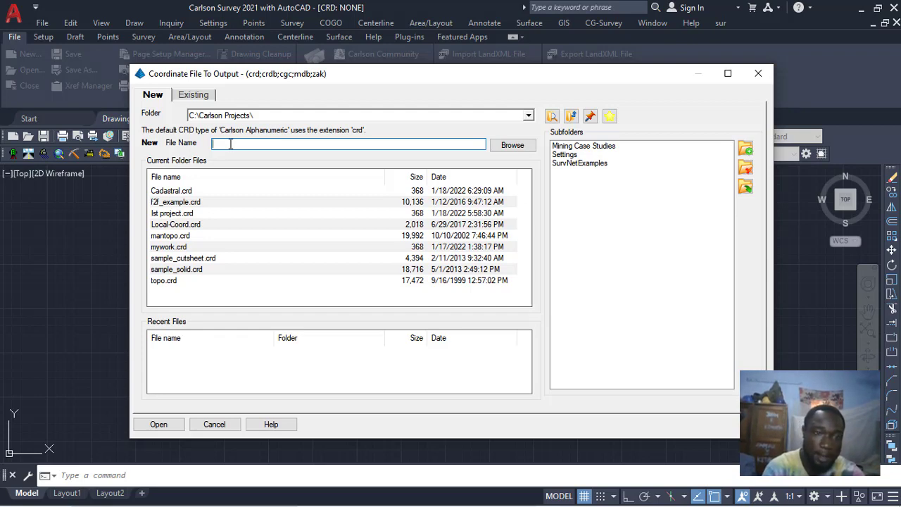
type("MA")
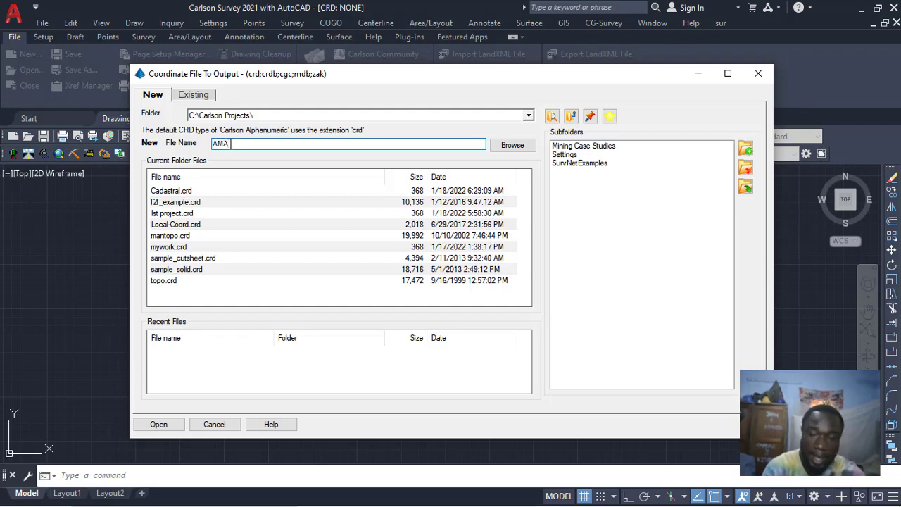
key("BackSpace")
key("BackSpace")
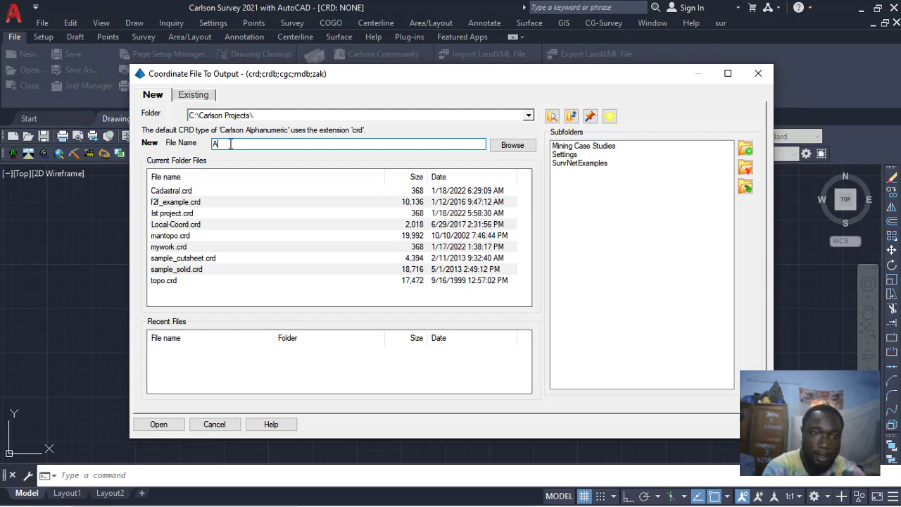
type("ma's work")
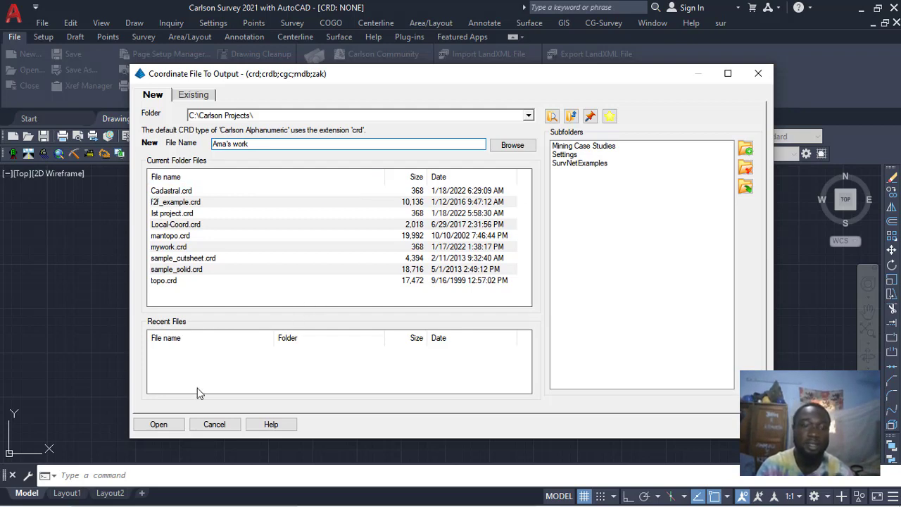
left_click(163, 425)
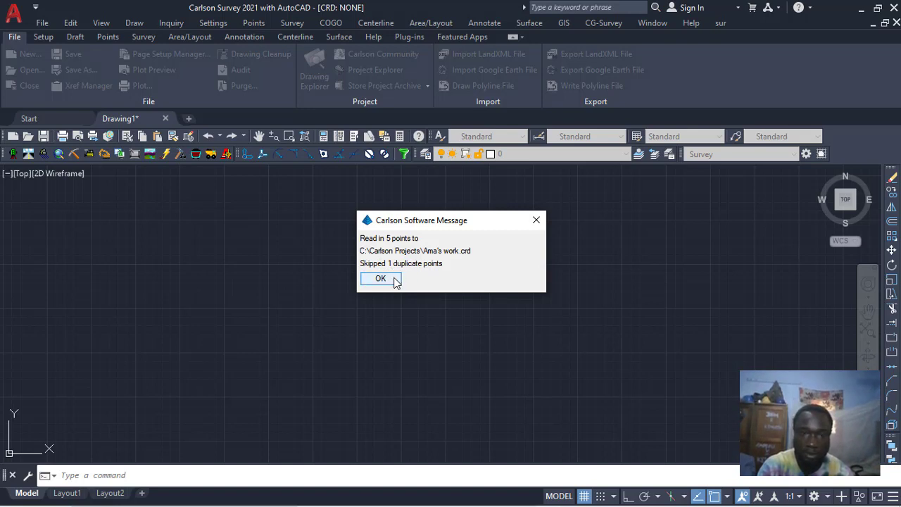
left_click(380, 278)
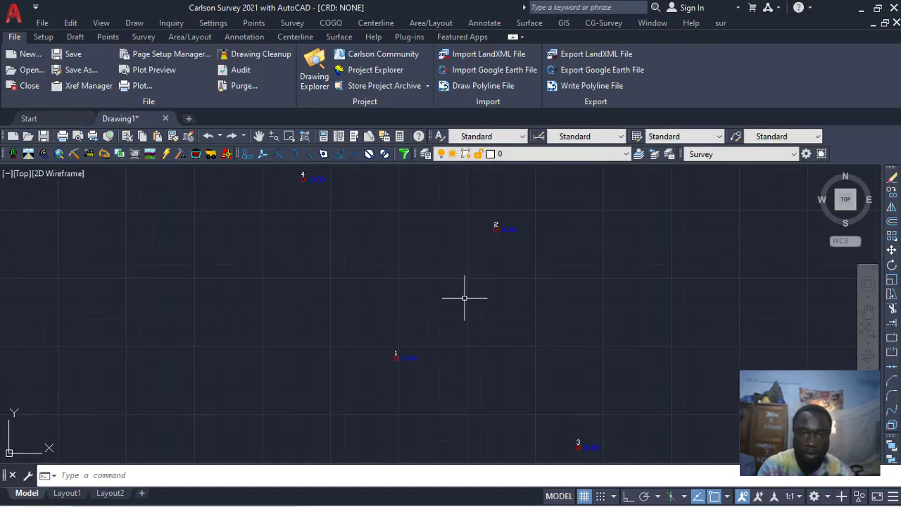
scroll(466, 304, "down", 4)
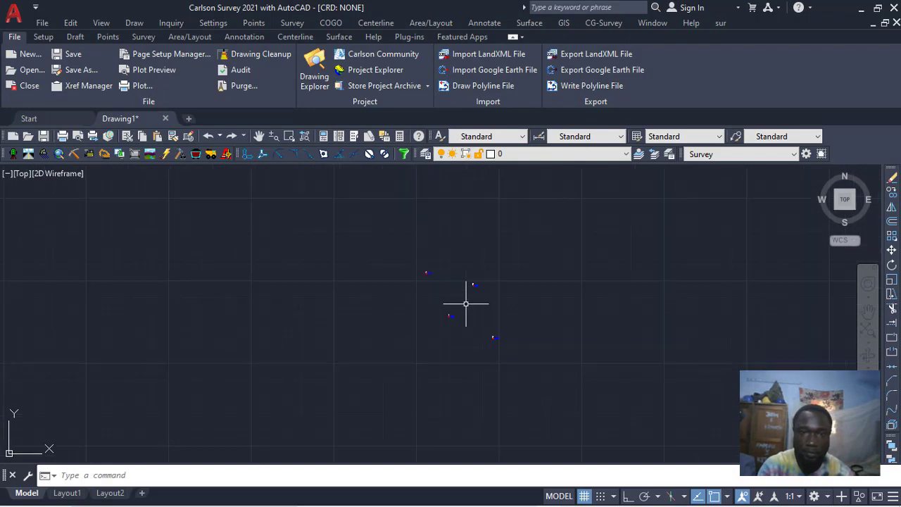
scroll(467, 302, "up", 2)
scroll(402, 354, "up", 5)
scroll(401, 354, "up", 2)
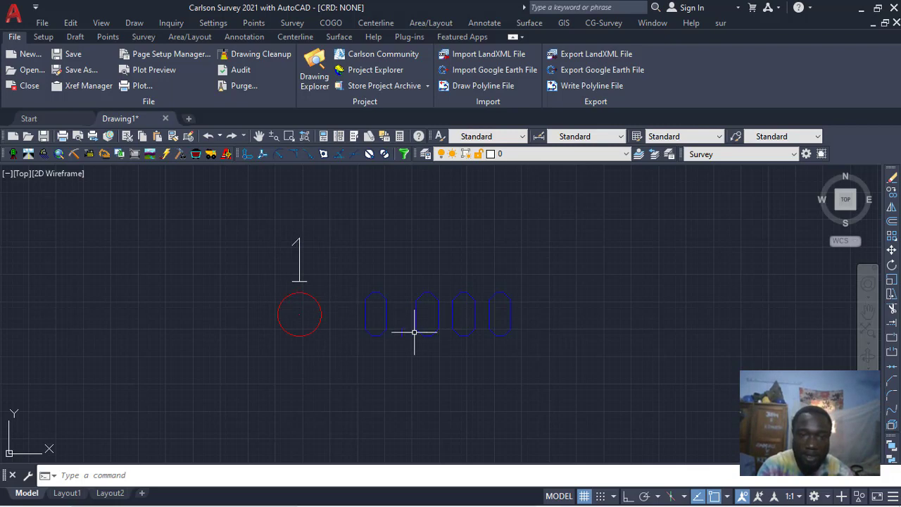
scroll(416, 332, "down", 6)
scroll(401, 327, "up", 4)
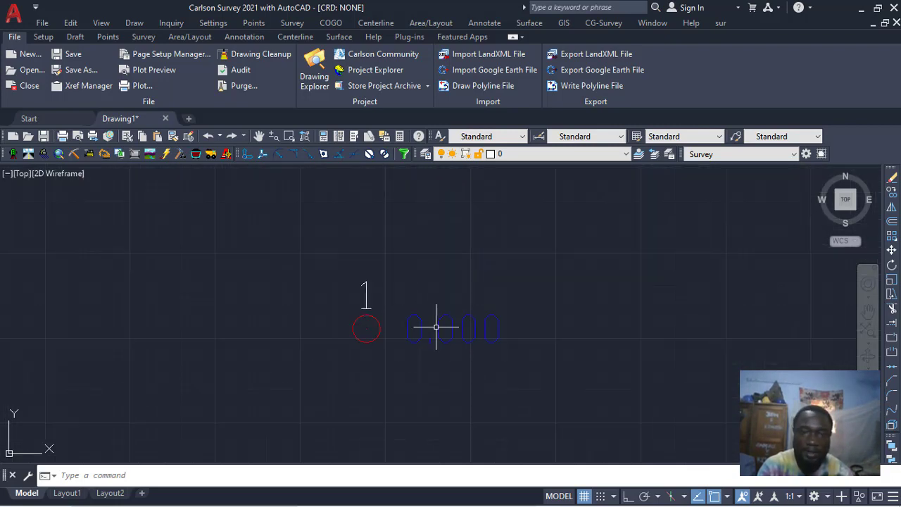
mouse_move(440, 315)
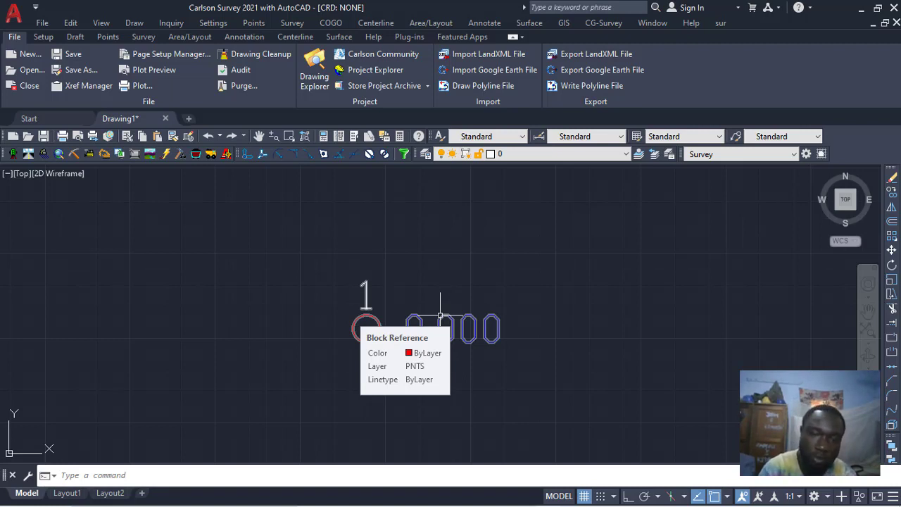
left_click(291, 238)
left_click(581, 426)
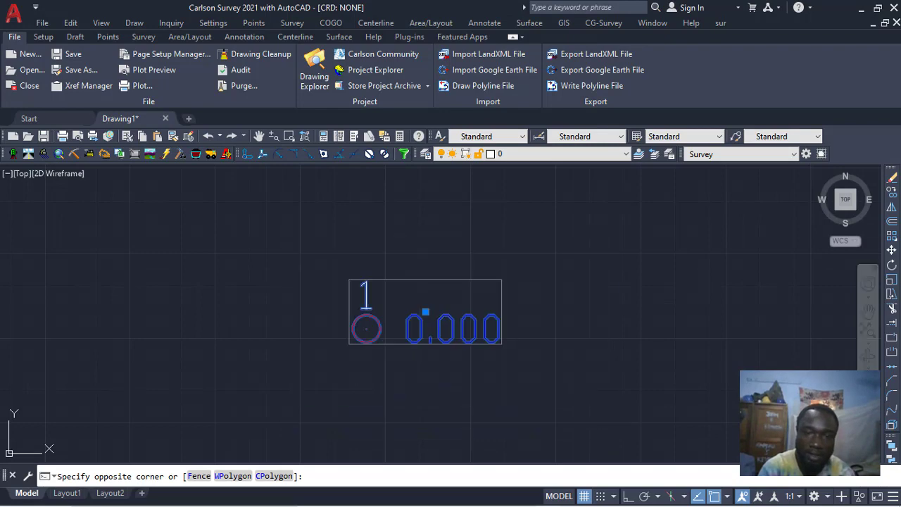
right_click(472, 323)
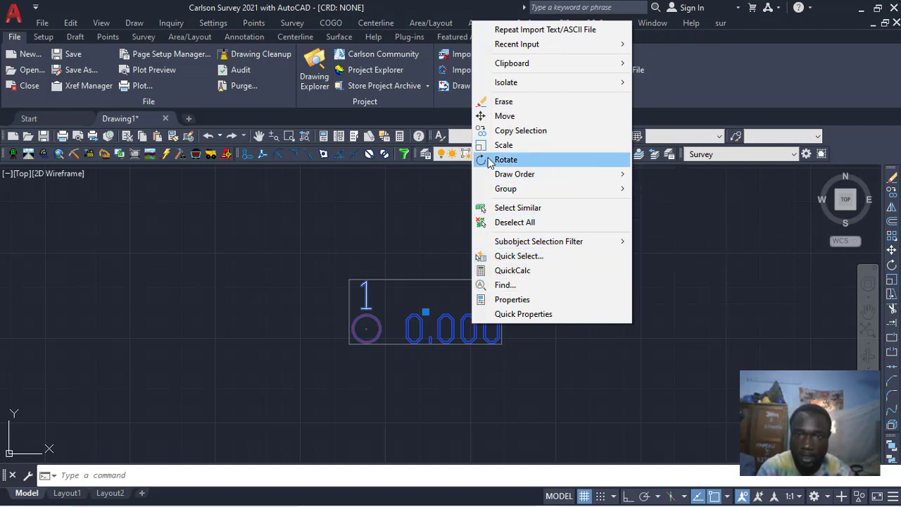
left_click(569, 347)
left_click(569, 345)
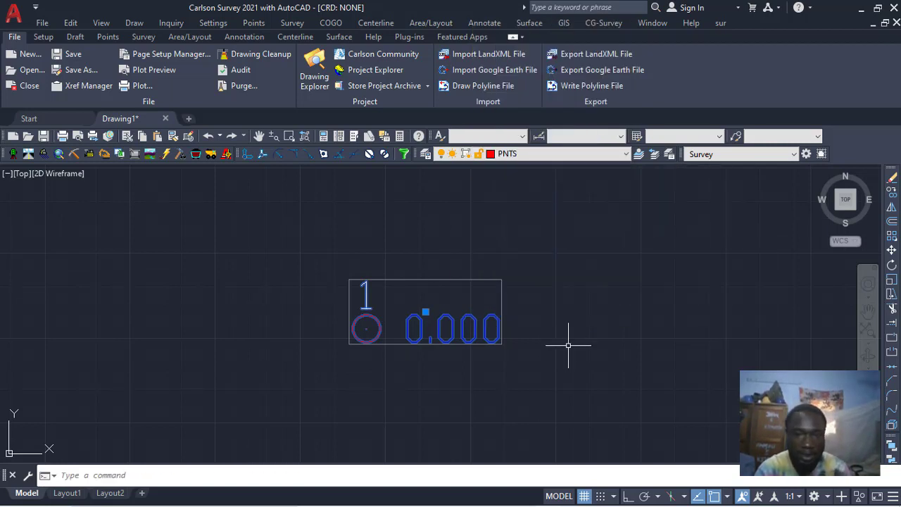
key("Escape")
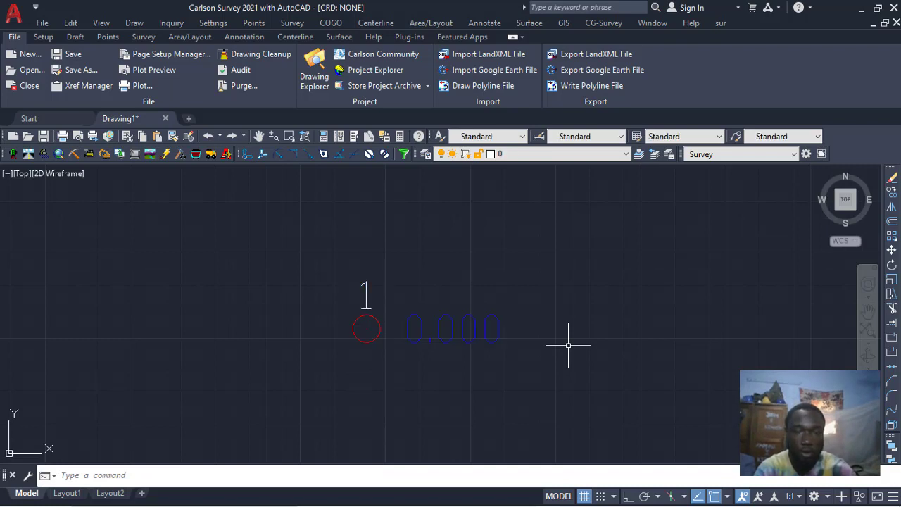
Examine the properties of the point 1 group
left_click(473, 322)
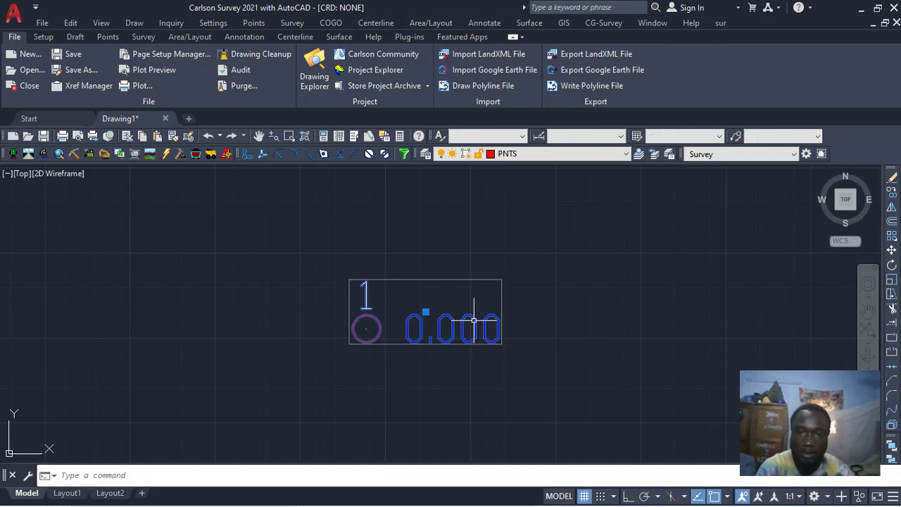
right_click(473, 320)
left_click(516, 298)
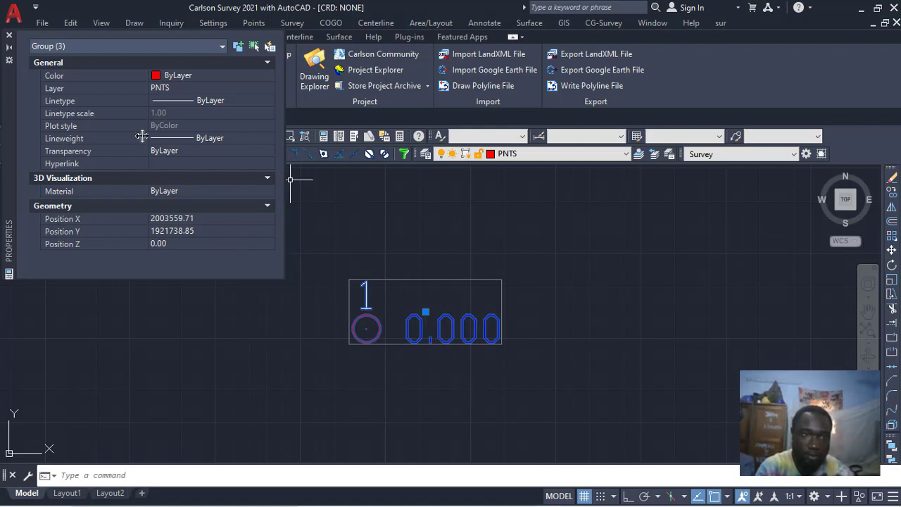
left_click(9, 35)
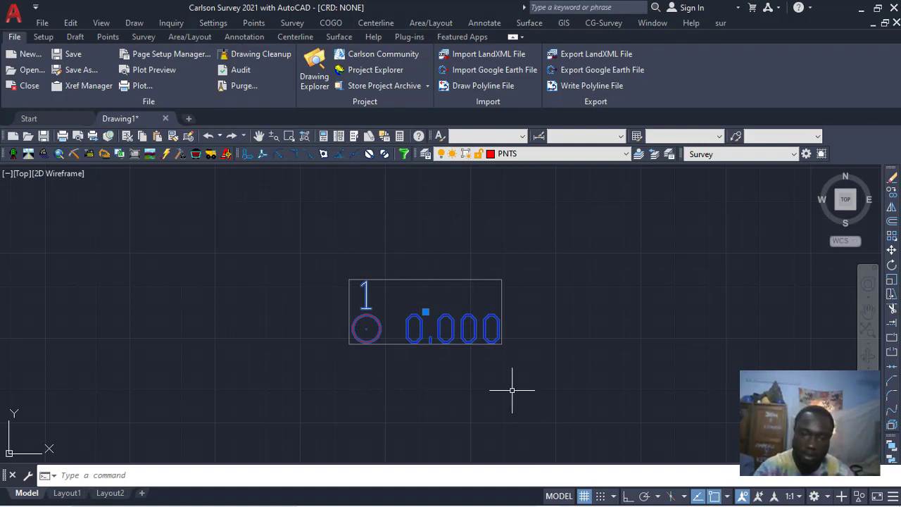
Ungroup the symbol and label objects of point 1
right_click(478, 327)
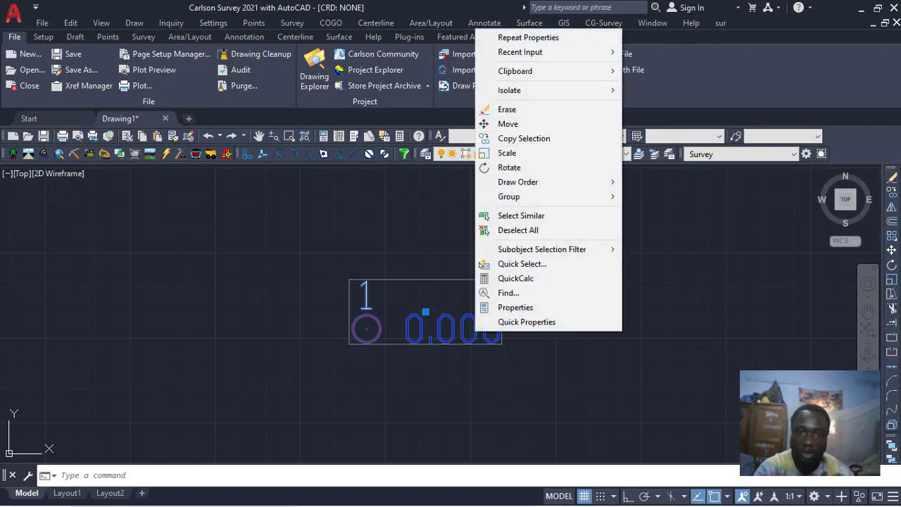
mouse_move(553, 197)
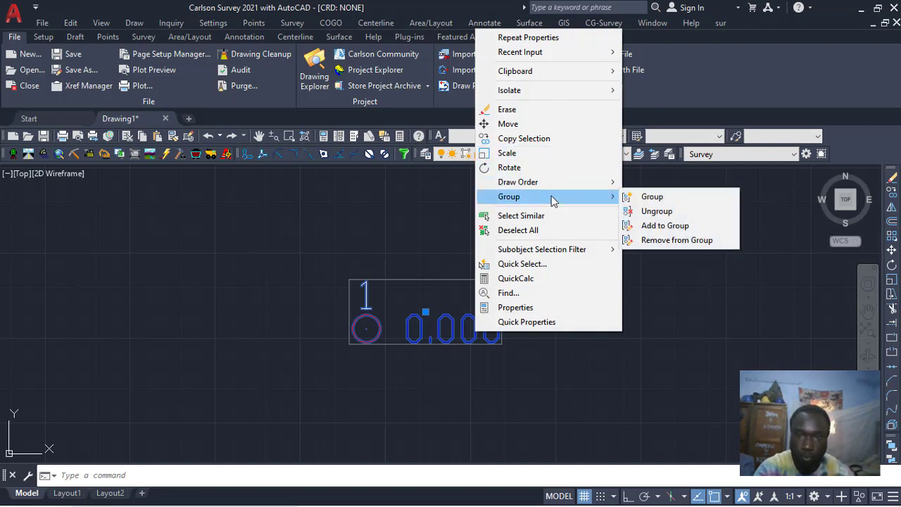
left_click(649, 213)
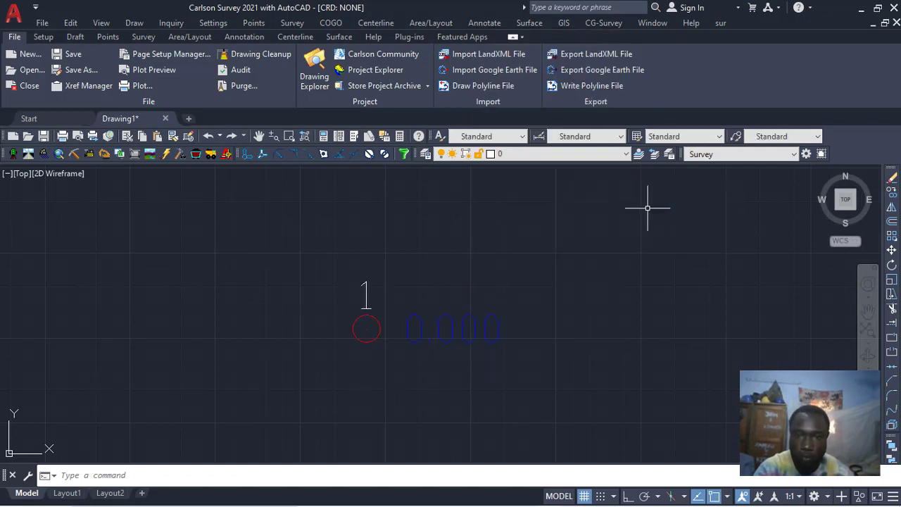
Clear the ELEV2 elevation attribute of point 1's label block through its quick properties, and deselect the block
double_click(474, 329)
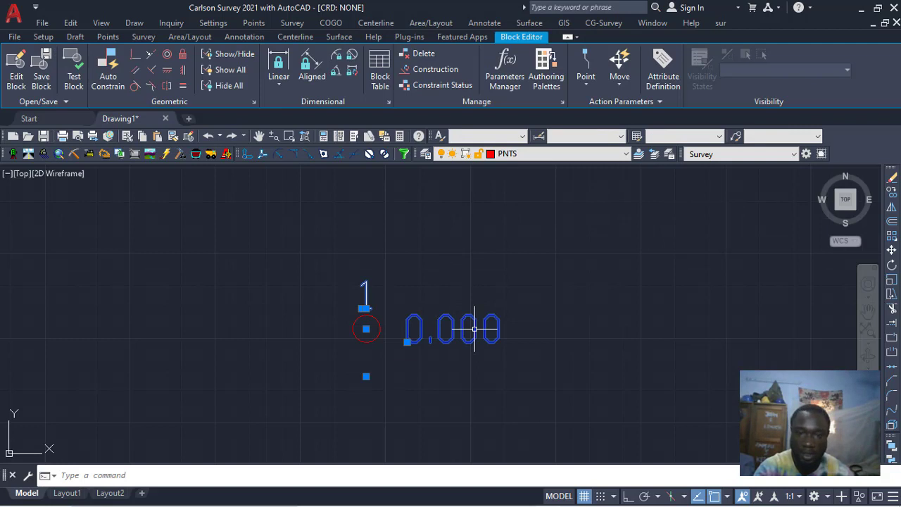
right_click(475, 329)
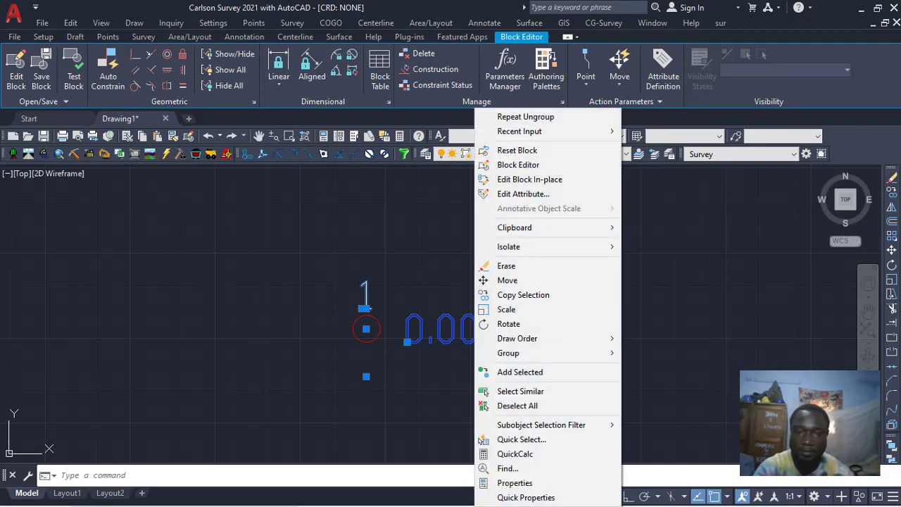
left_click(547, 496)
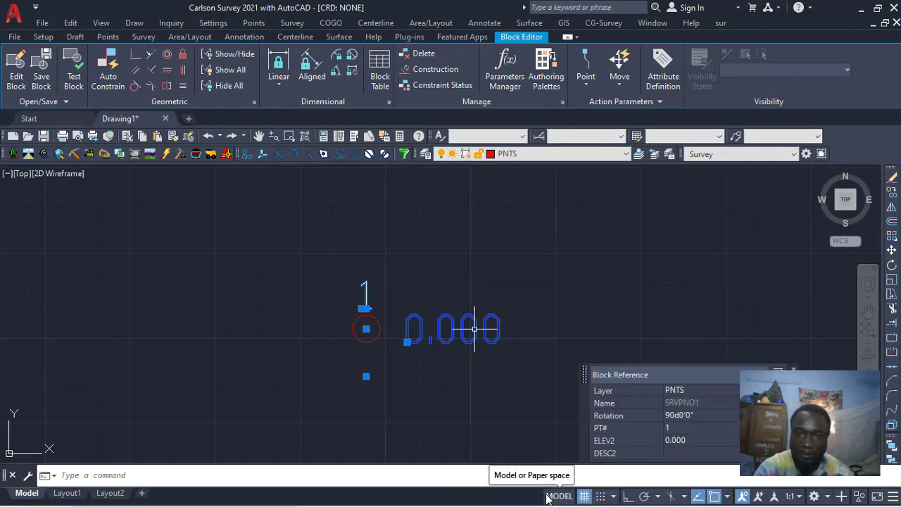
left_click(695, 441)
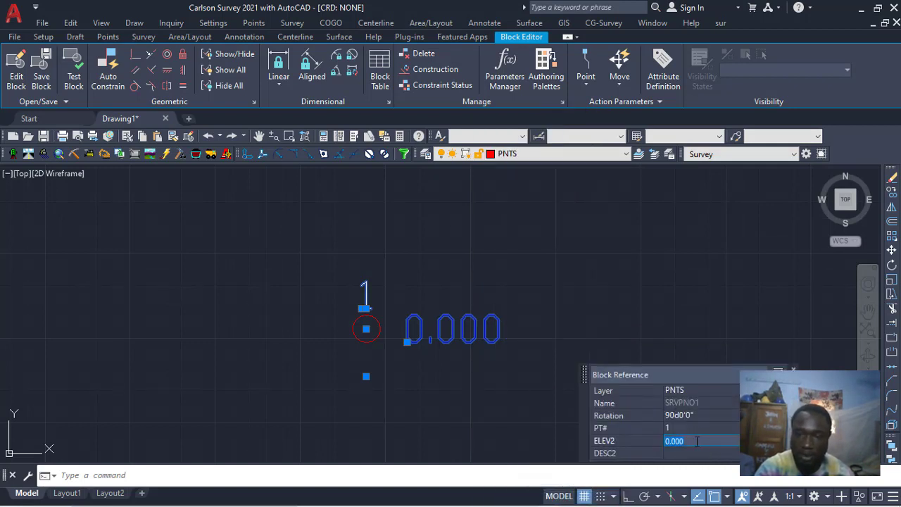
key("BackSpace")
key("Tab")
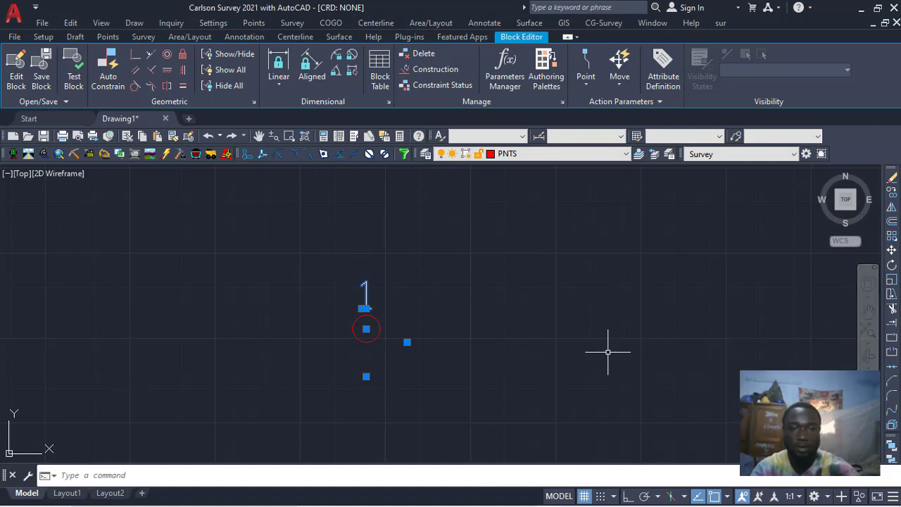
key("Escape")
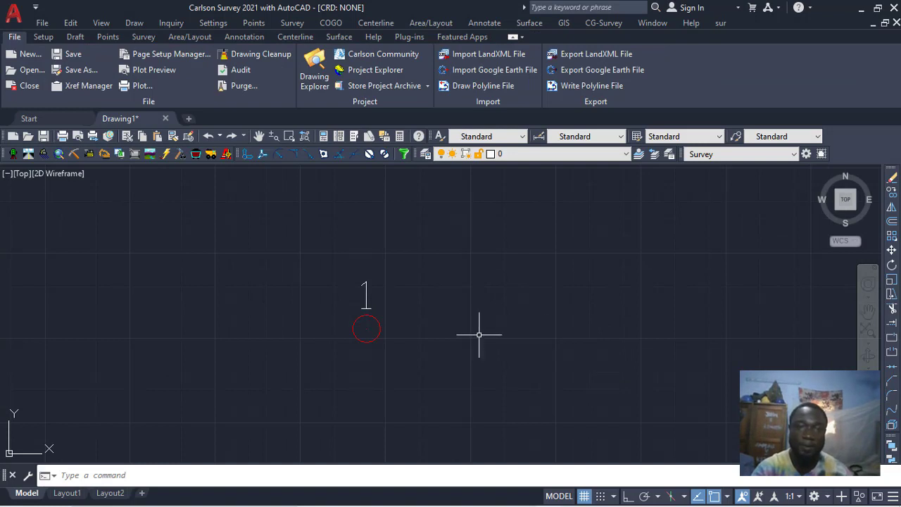
Ungroup the symbol and label objects of point 4
scroll(477, 334, "down", 5)
scroll(477, 333, "up", 3)
scroll(477, 333, "down", 5)
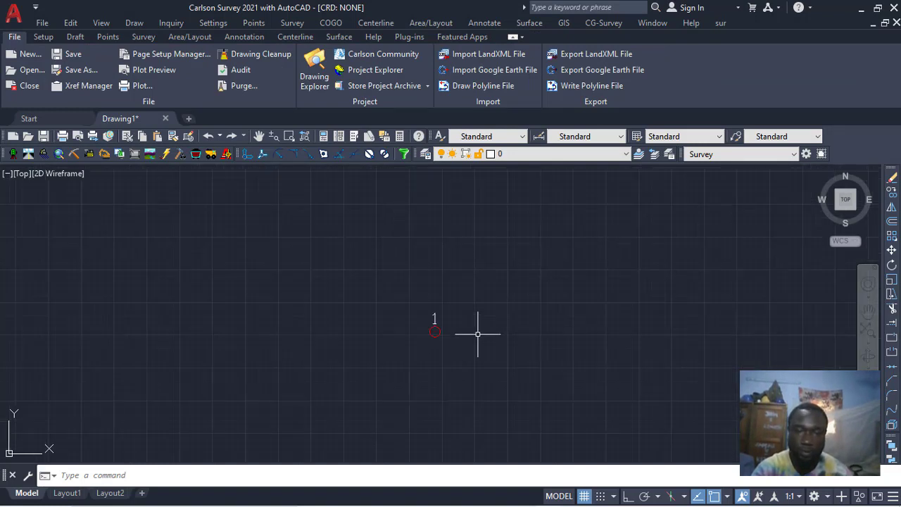
scroll(417, 209, "up", 5)
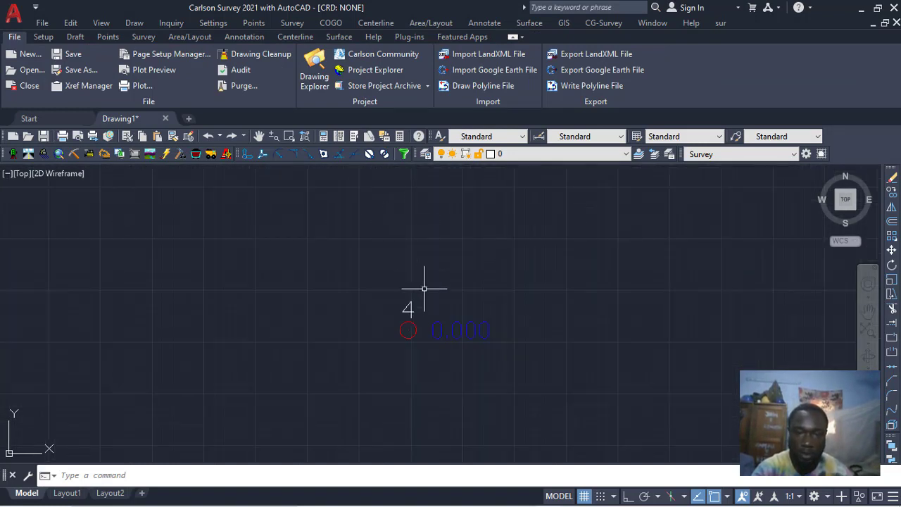
left_click(385, 285)
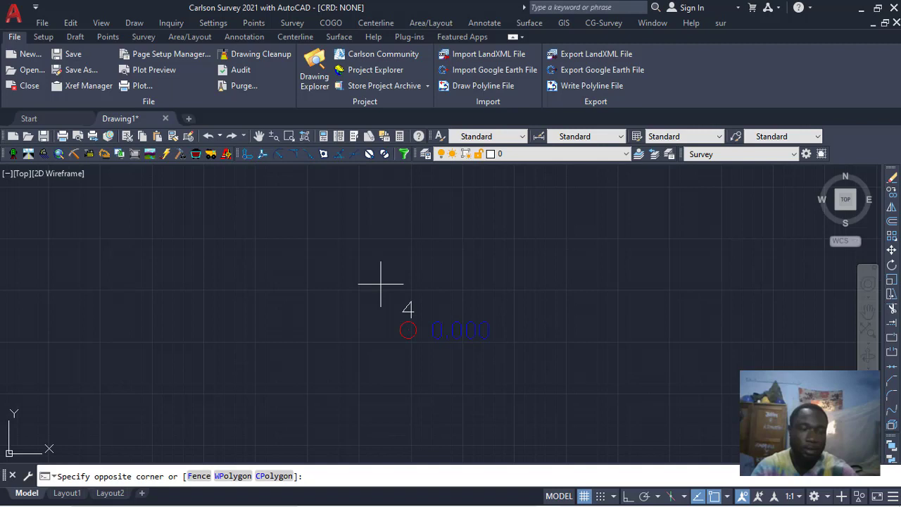
left_click(528, 364)
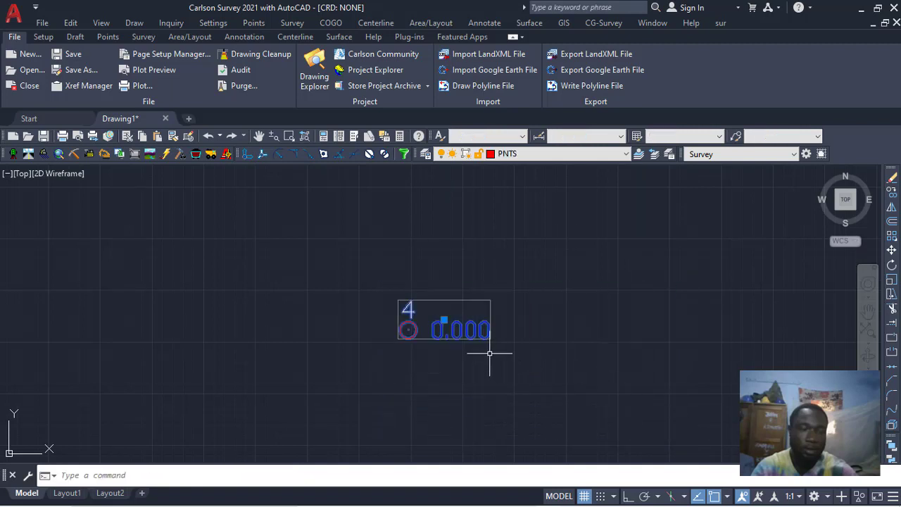
right_click(472, 326)
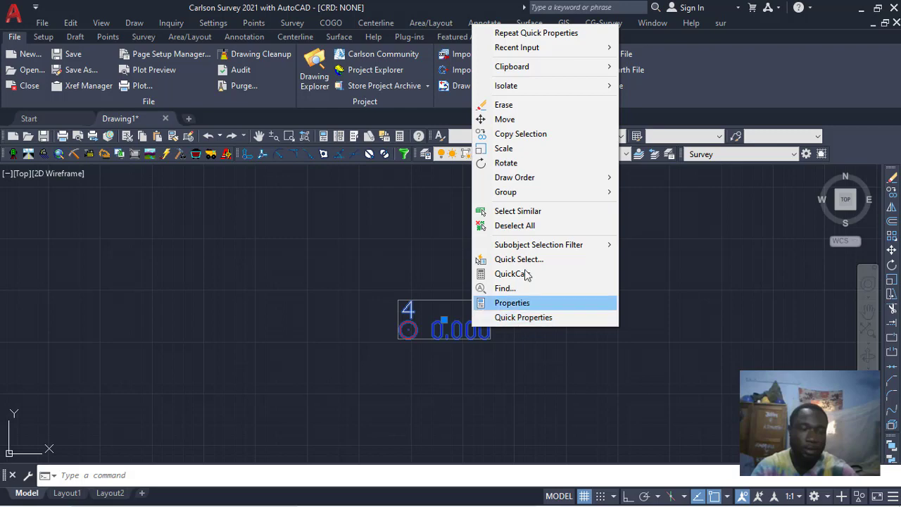
mouse_move(611, 193)
left_click(668, 206)
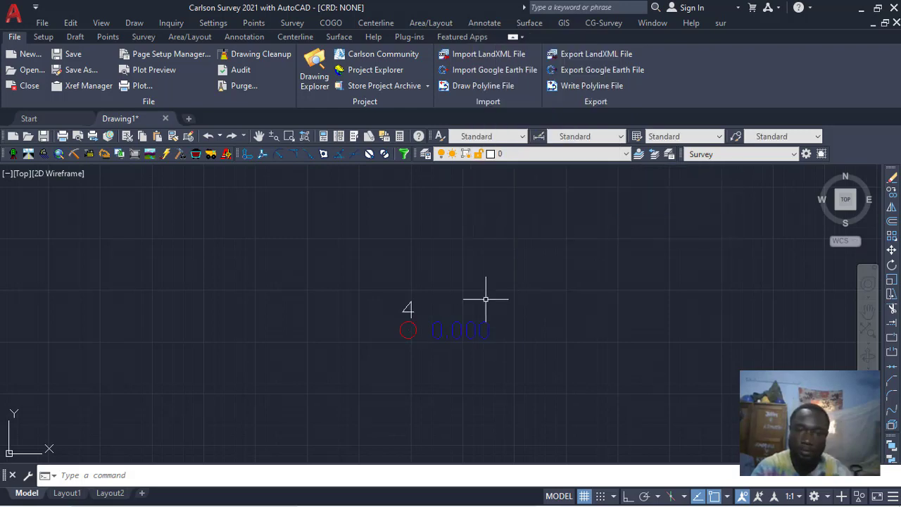
Clear the ELEV2 elevation attribute of point 4's label block through its quick properties, and deselect the block
left_click(475, 328)
right_click(476, 328)
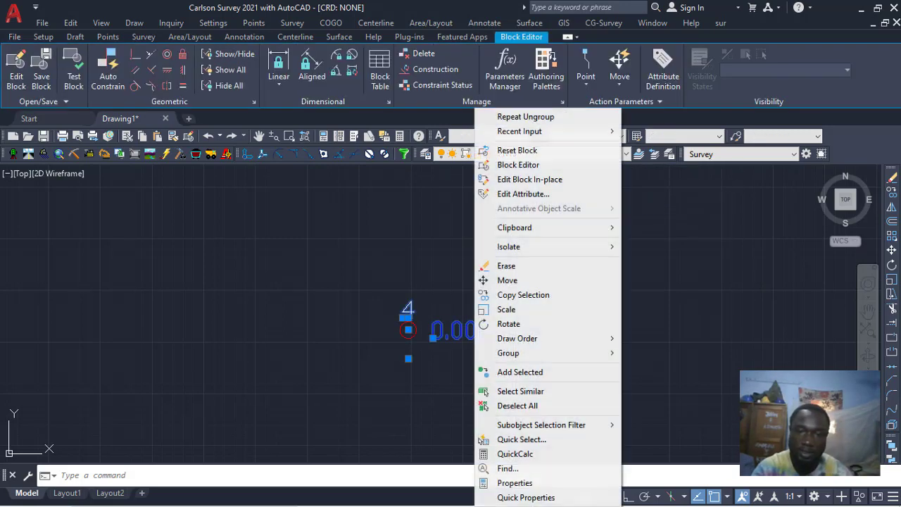
left_click(533, 497)
left_click(699, 444)
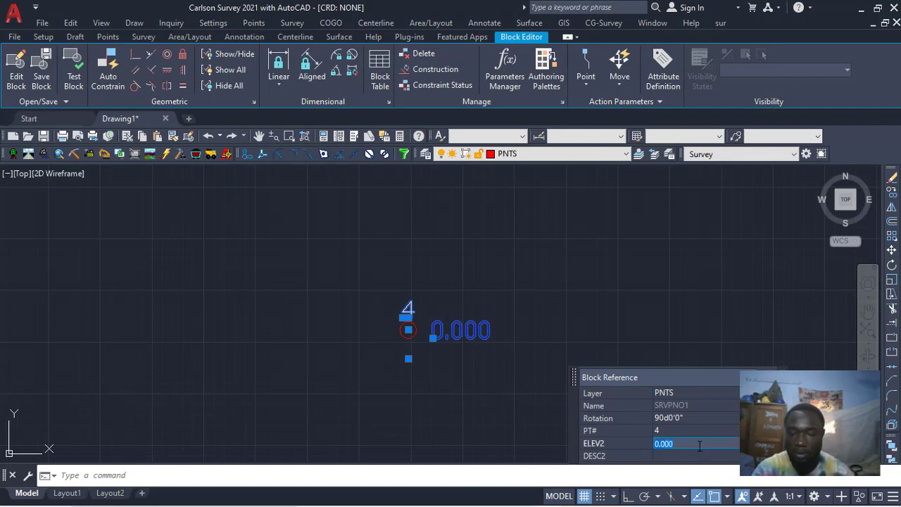
key("Delete")
key("Tab")
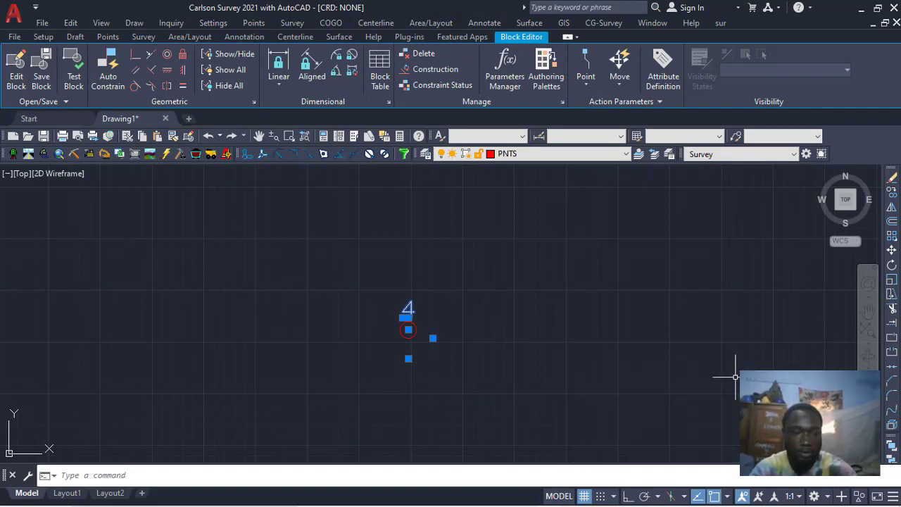
key("Escape")
Ungroup the symbol and label objects of point 2
scroll(563, 349, "down", 5)
middle_click_drag(584, 357, 467, 328)
left_click(484, 328)
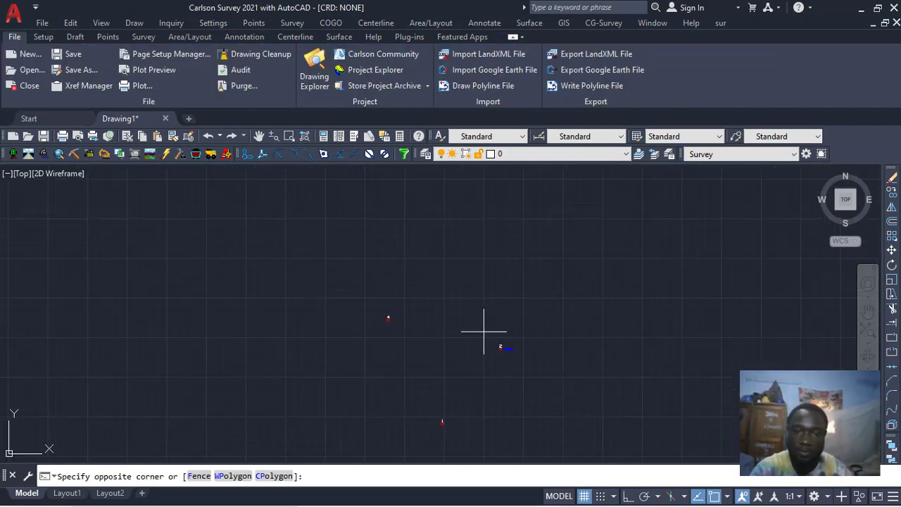
left_click(540, 380)
scroll(511, 352, "up", 6)
scroll(479, 284, "down", 4)
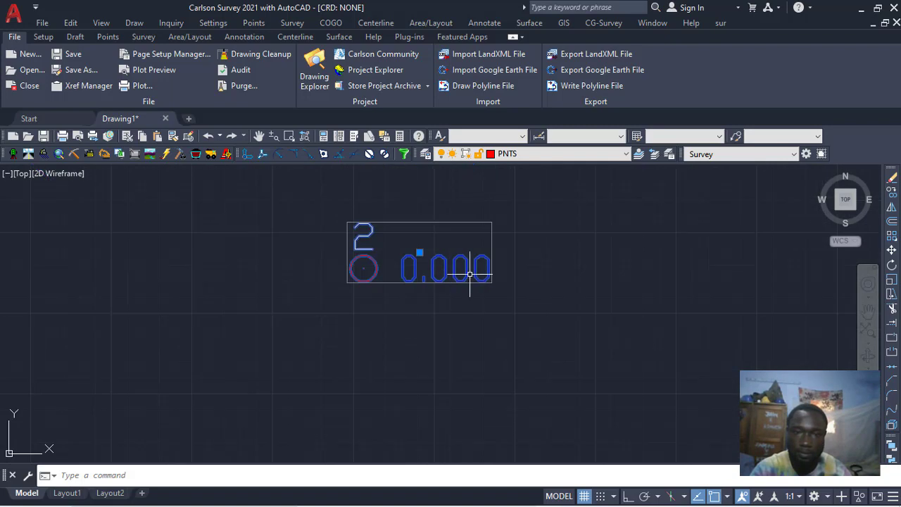
right_click(469, 276)
mouse_move(507, 379)
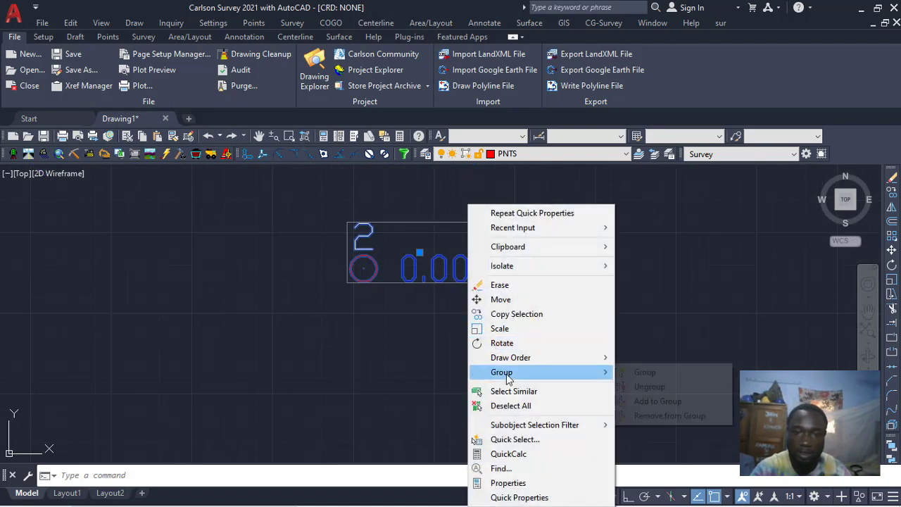
left_click(648, 386)
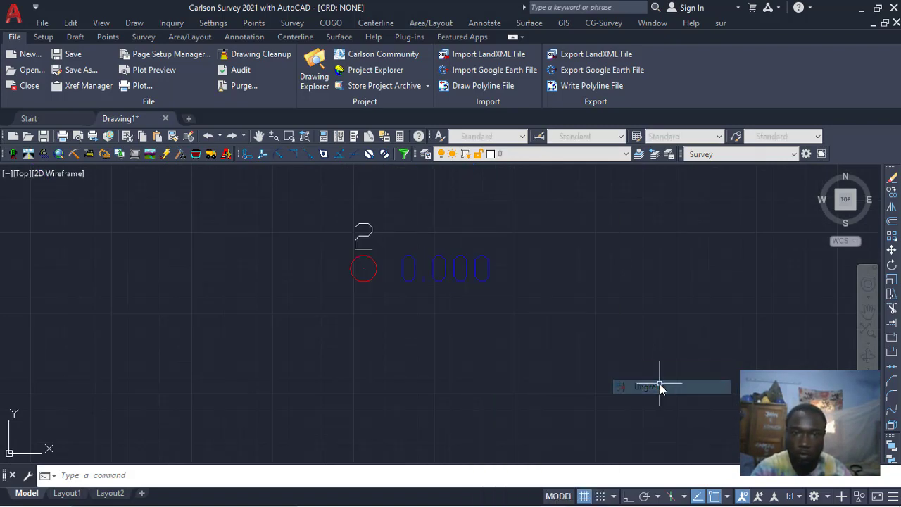
Clear the ELEV2 elevation attribute of point 2's label block through its quick properties, and deselect the block
left_click(467, 275)
right_click(467, 276)
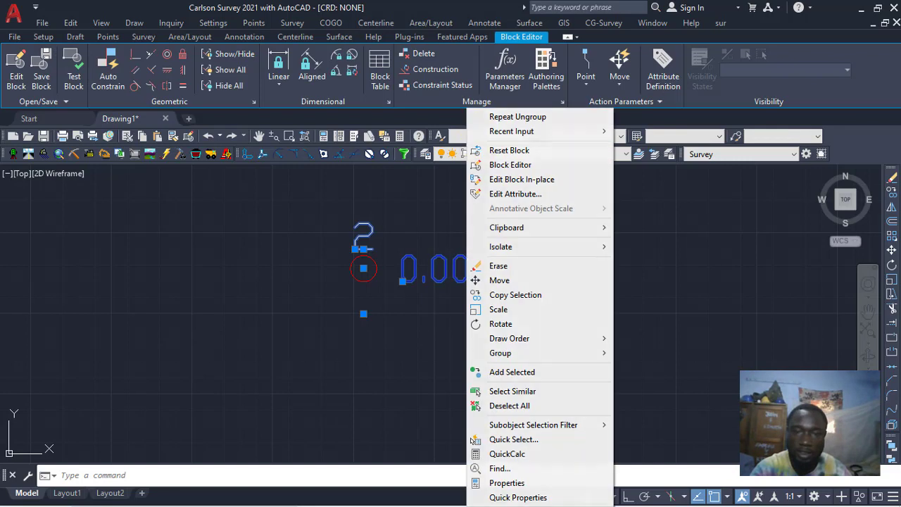
left_click(507, 496)
left_click(651, 441)
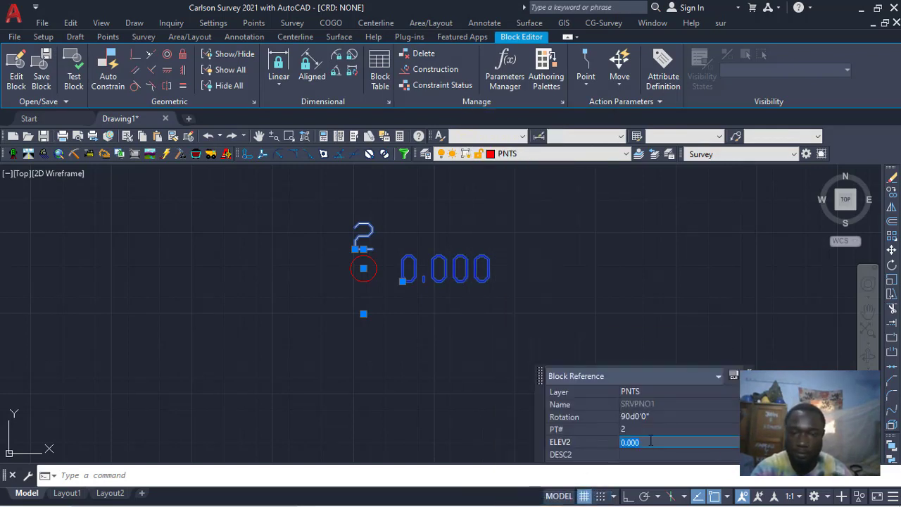
key("BackSpace")
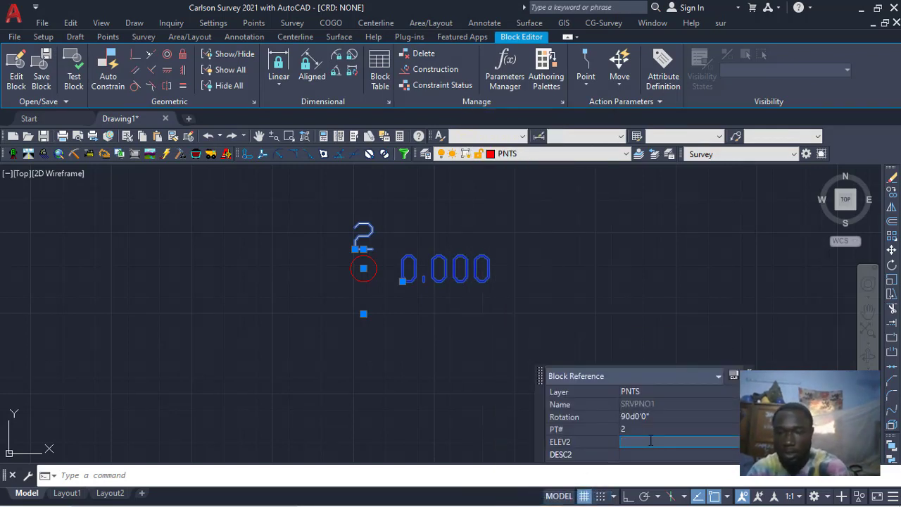
key("Tab")
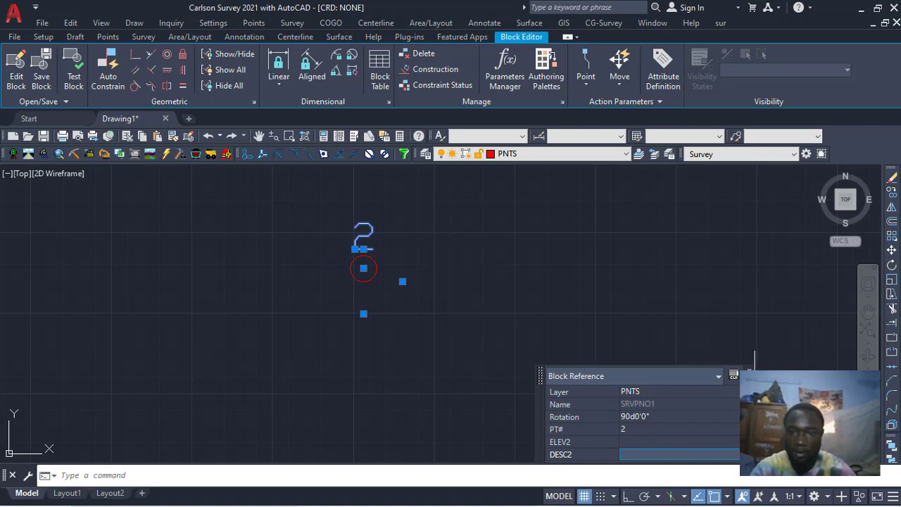
left_click(749, 371)
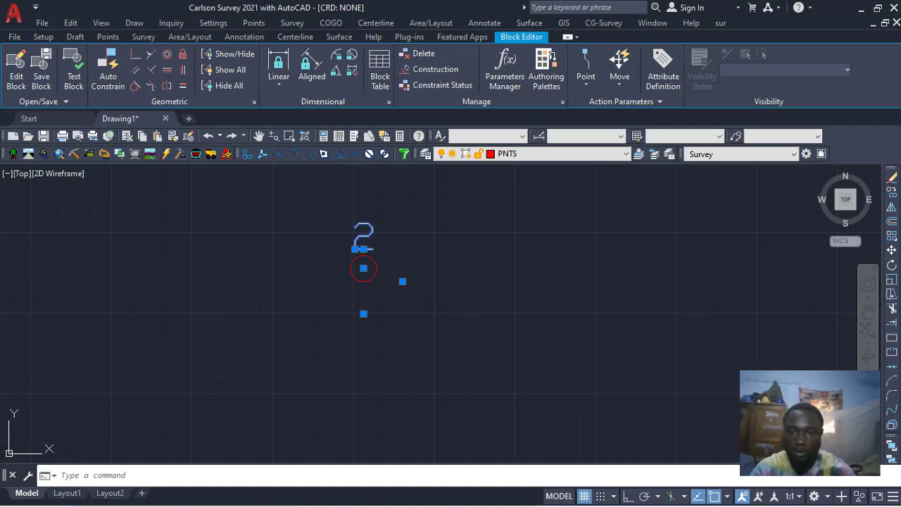
key("Escape")
Ungroup the symbol and label objects of point 3
scroll(575, 416, "up", 6)
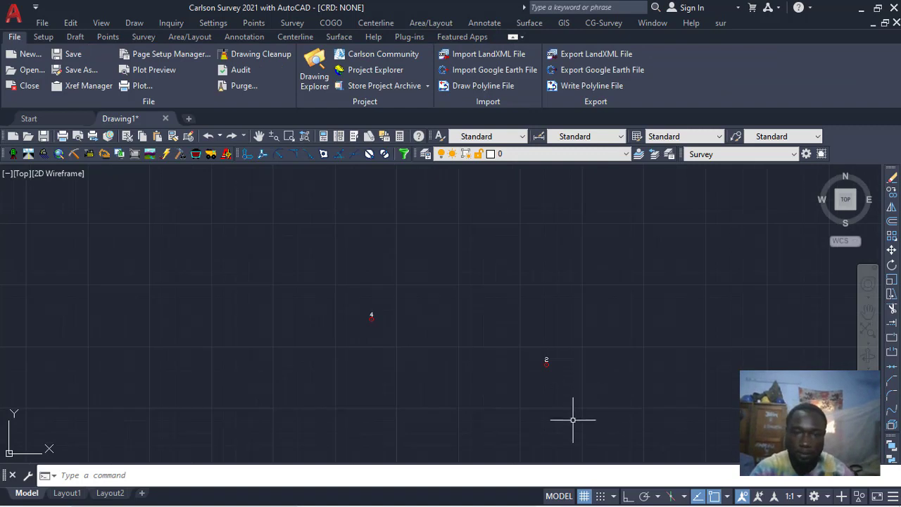
scroll(578, 422, "up", 6)
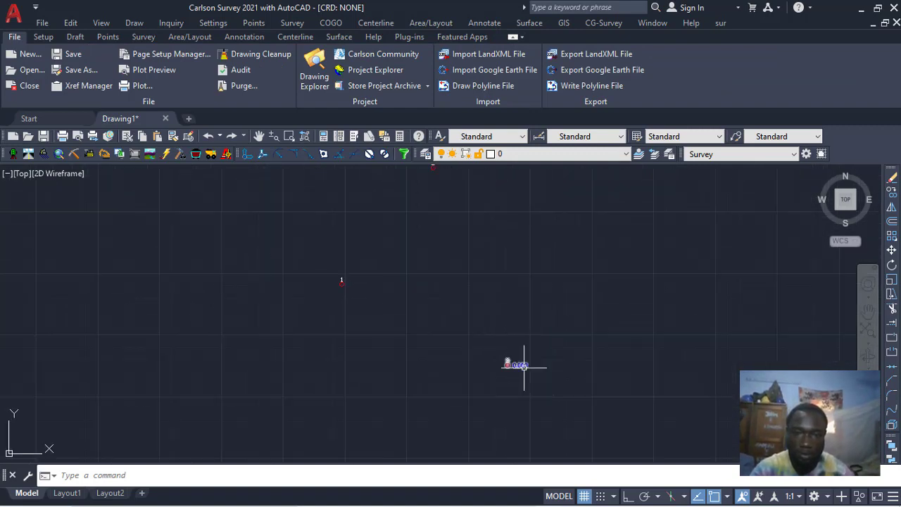
left_click(457, 329)
left_click(529, 398)
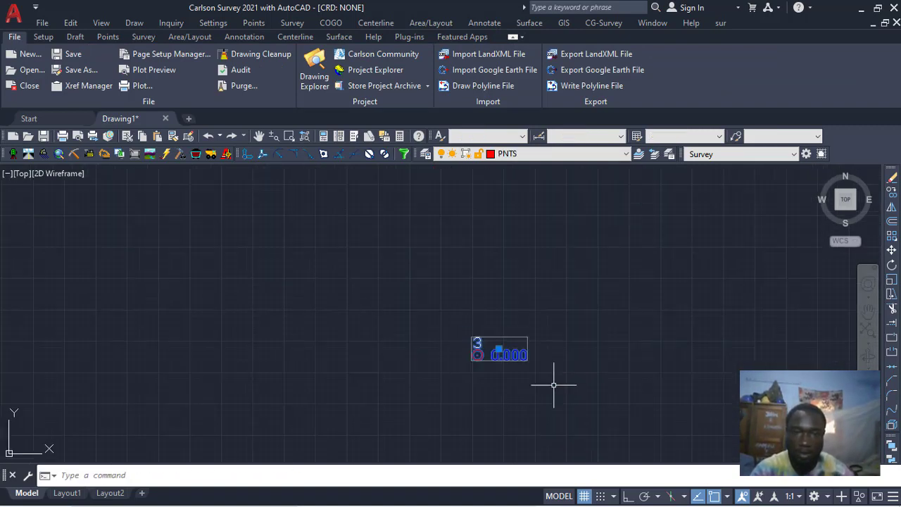
right_click(514, 353)
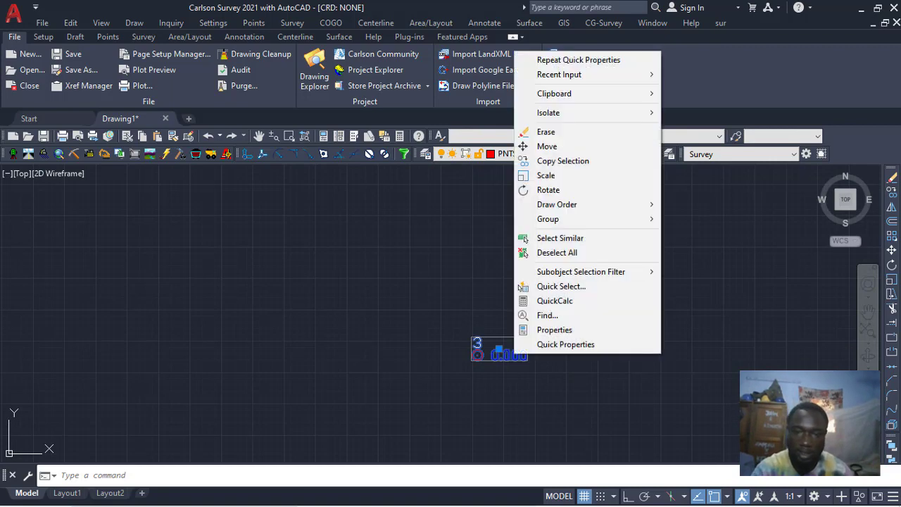
mouse_move(595, 219)
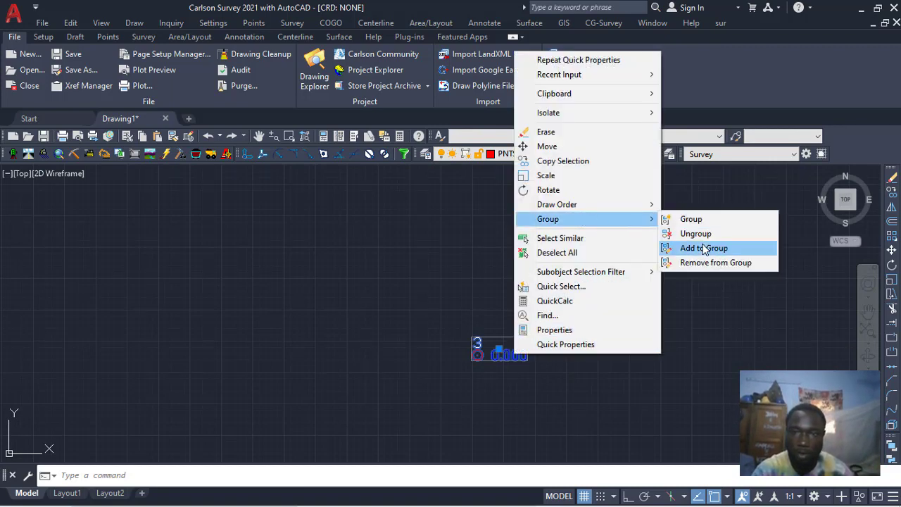
left_click(684, 233)
Clear the ELEV2 elevation attribute of point 3's label block through its quick properties, and deselect the block
double_click(517, 352)
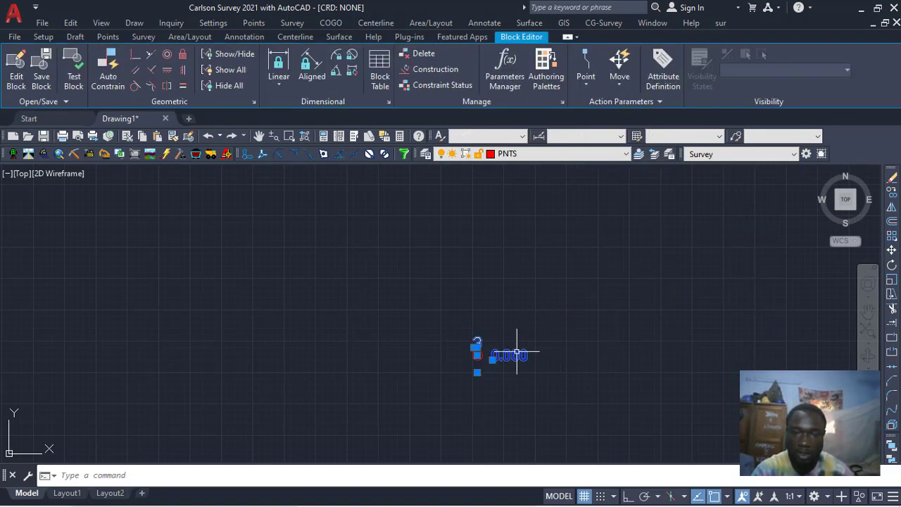
right_click(517, 351)
left_click(566, 497)
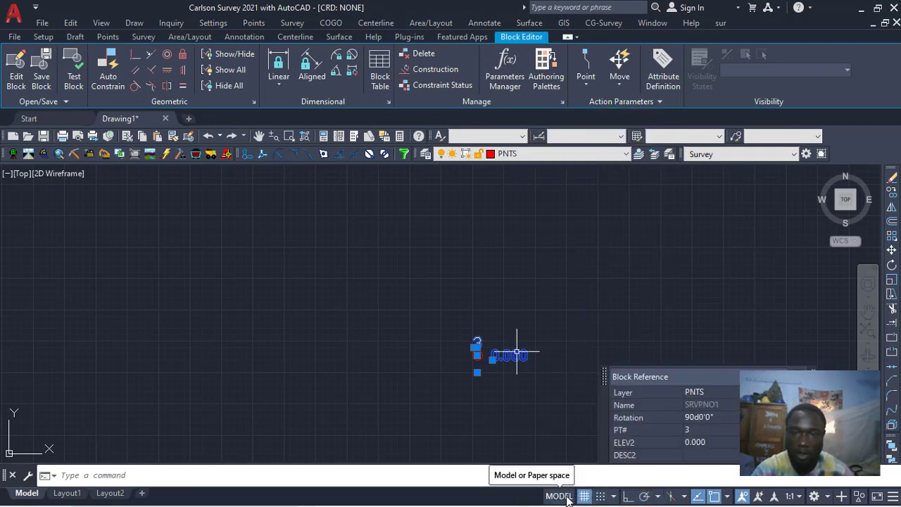
left_click(717, 442)
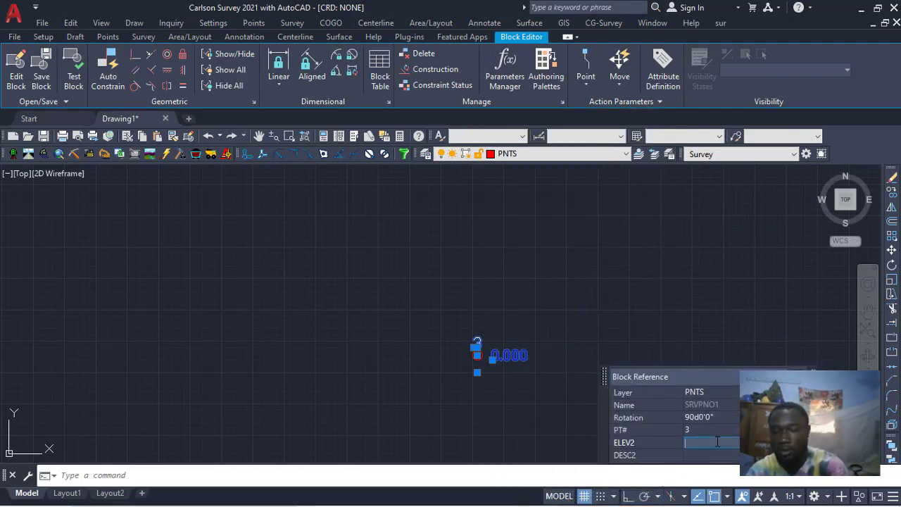
key("Delete")
key("Tab")
left_click(812, 371)
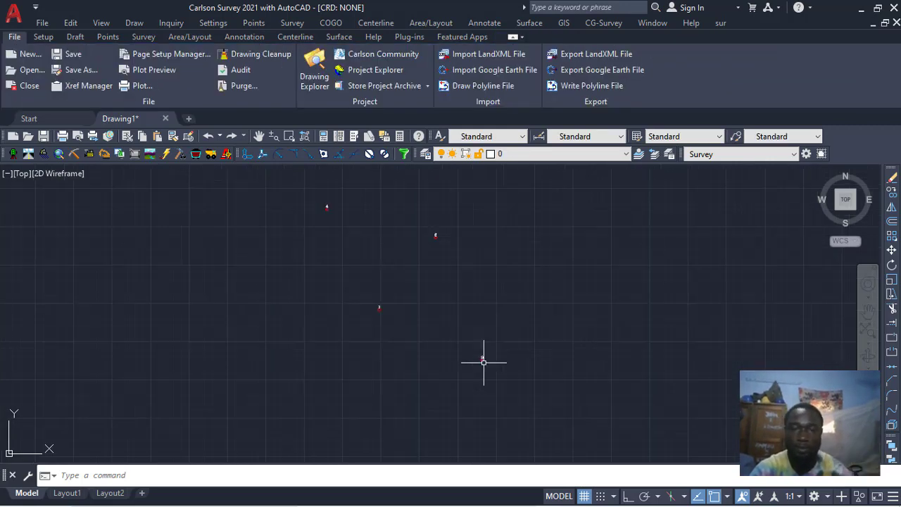
middle_click_drag(427, 320, 444, 356)
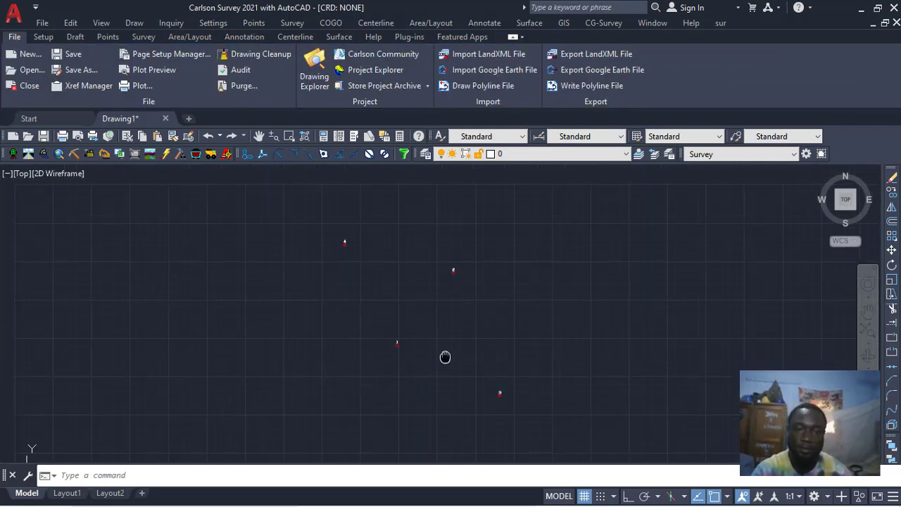
scroll(438, 310, "up", 2)
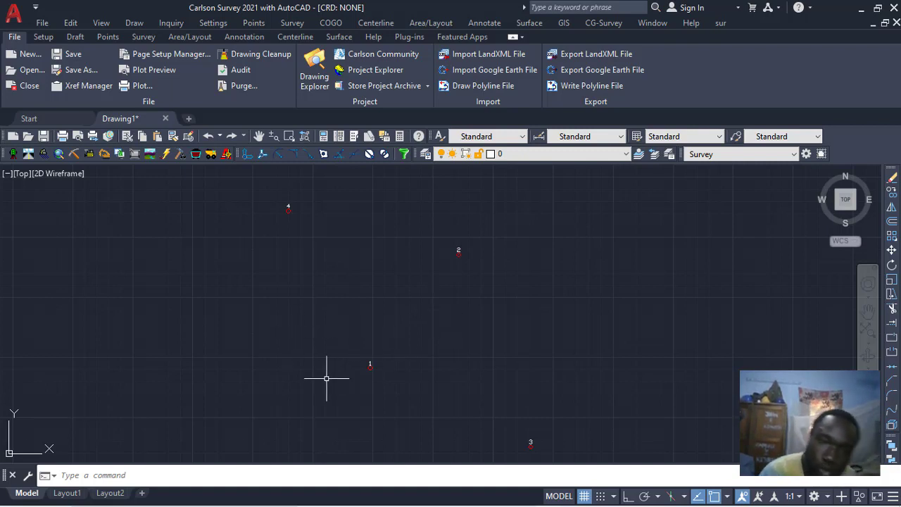
scroll(380, 381, "up", 3)
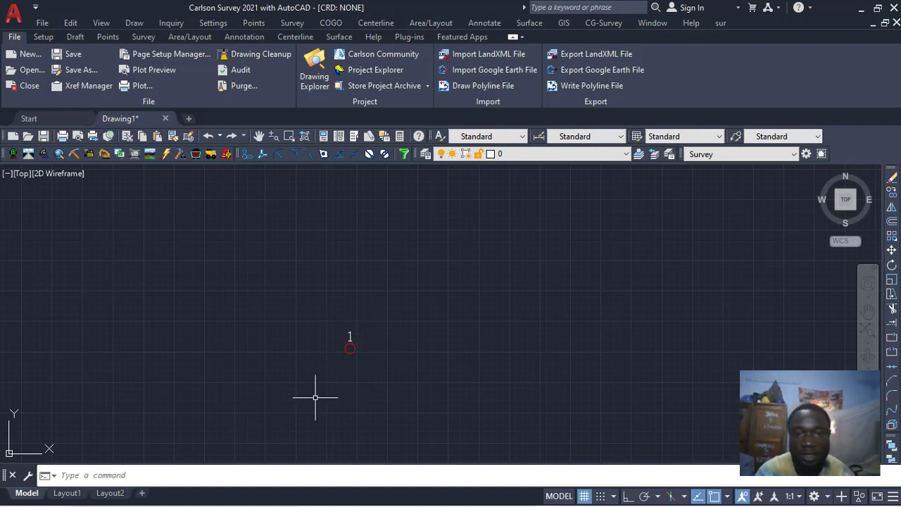
scroll(430, 352, "down", 3)
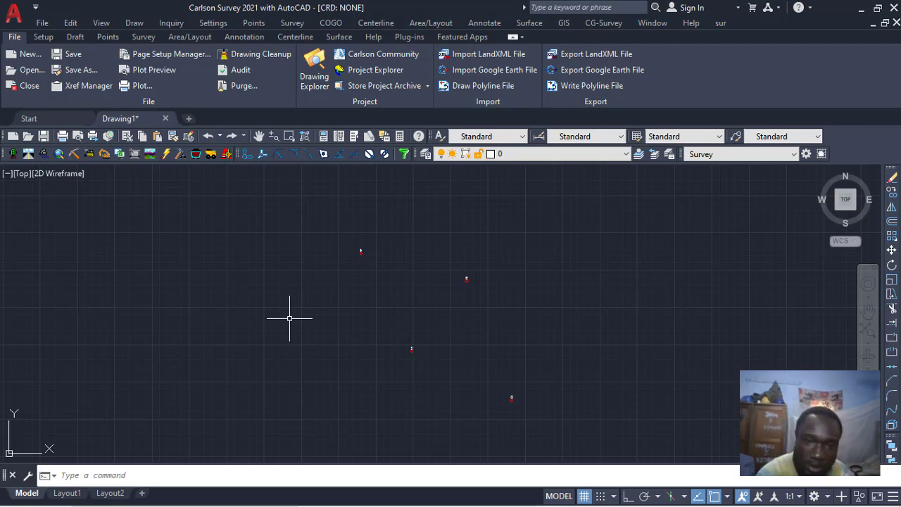
scroll(404, 373, "up", 5)
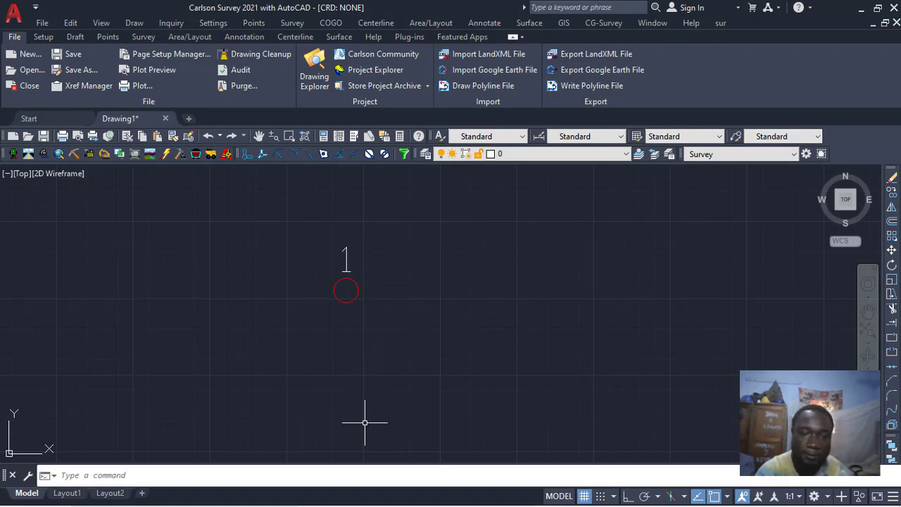
Review the running object snap modes in the drafting settings and accept them as they are
left_click(371, 472)
type("os")
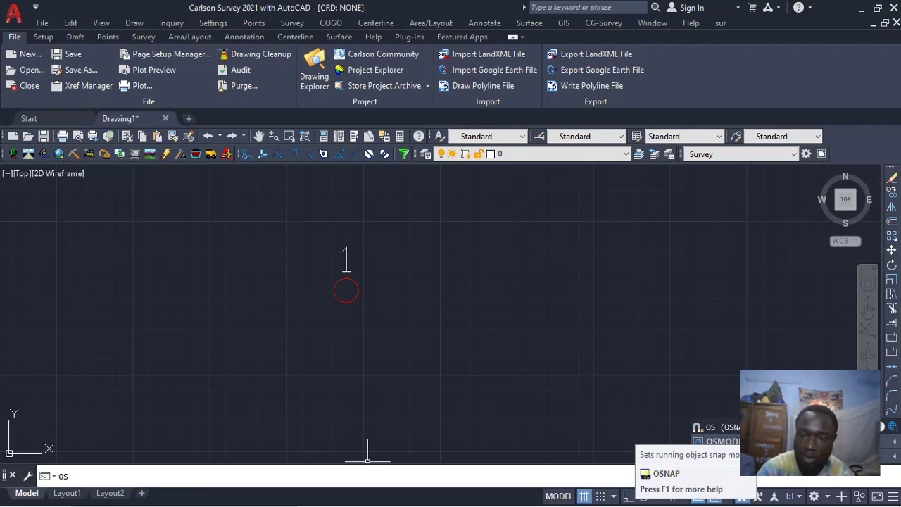
key("Return")
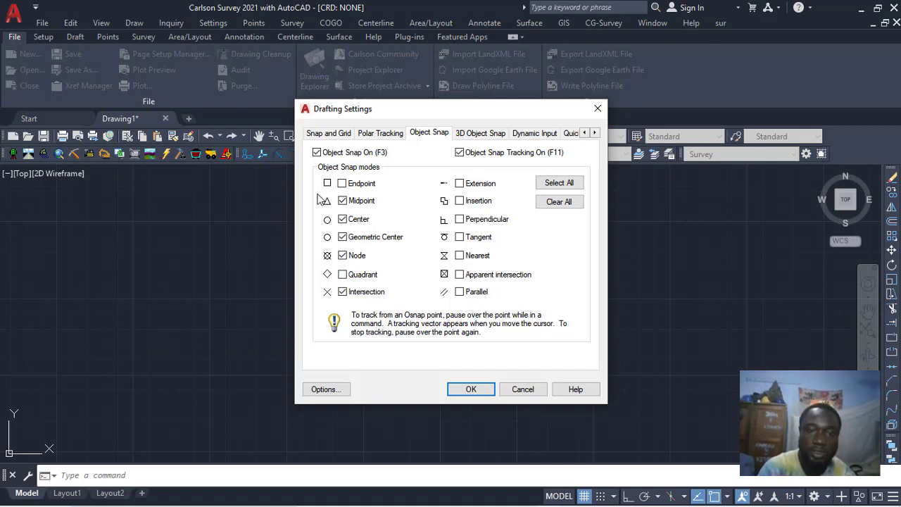
left_click(468, 389)
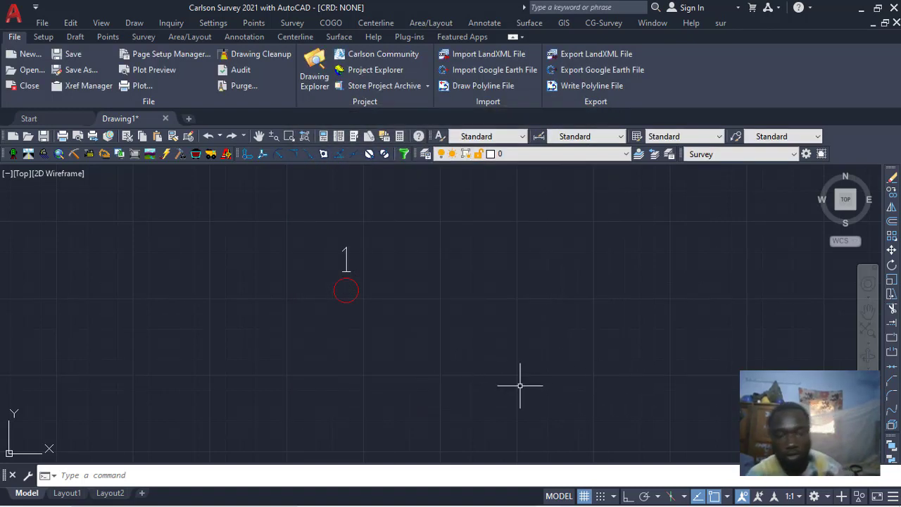
Start a line at the center of point 1's circle symbol
type("1in")
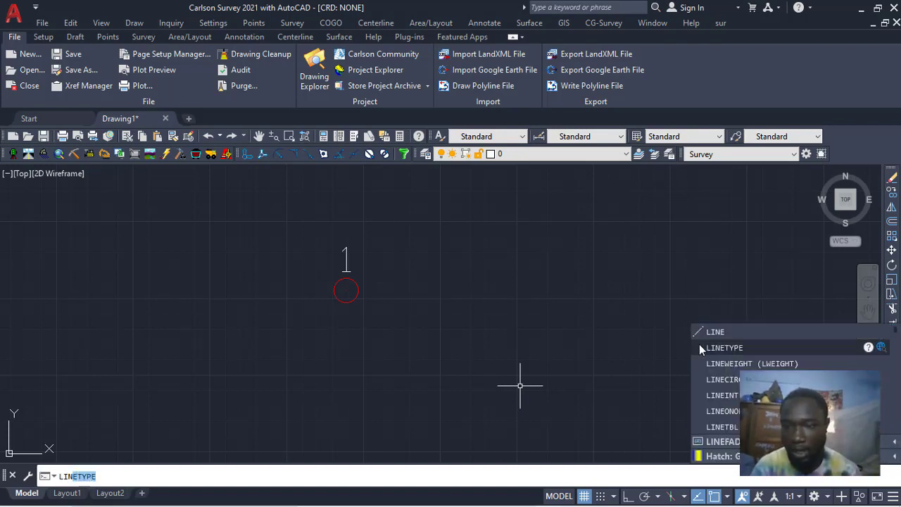
left_click(740, 329)
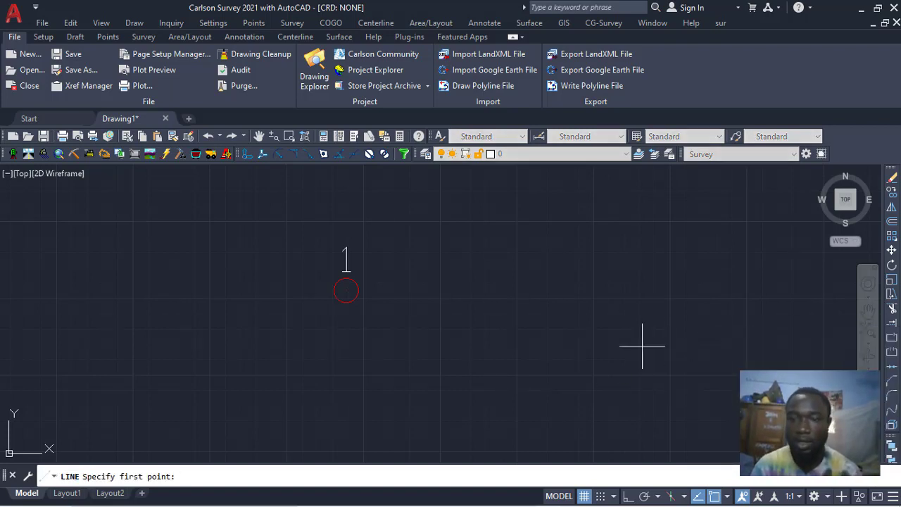
scroll(517, 269, "down", 6)
scroll(516, 269, "down", 3)
scroll(459, 300, "down", 3)
scroll(444, 291, "up", 5)
scroll(439, 308, "up", 2)
scroll(440, 310, "up", 2)
scroll(404, 326, "down", 4)
scroll(368, 363, "up", 6)
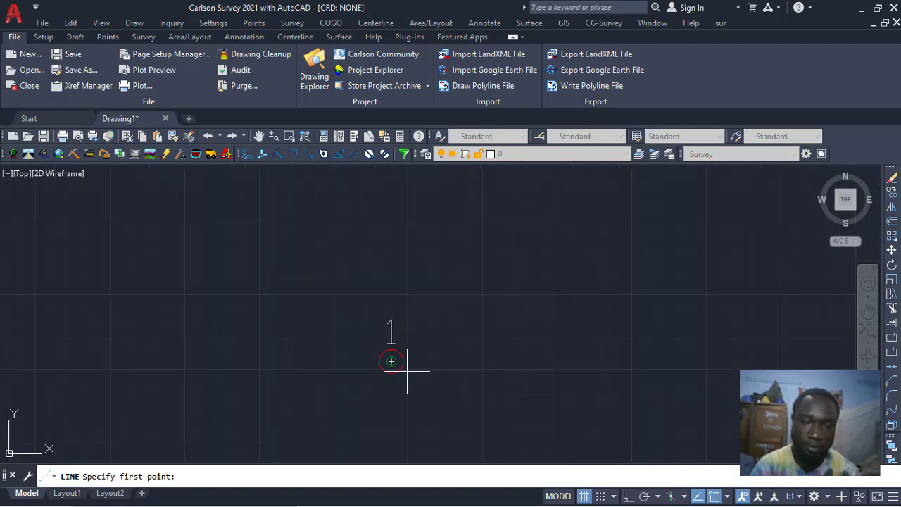
left_click(391, 361)
Draw the first line segment from point 1 to the center of point 4's circle
middle_click_drag(420, 264, 396, 392)
scroll(401, 345, "down", 5)
scroll(492, 255, "down", 5)
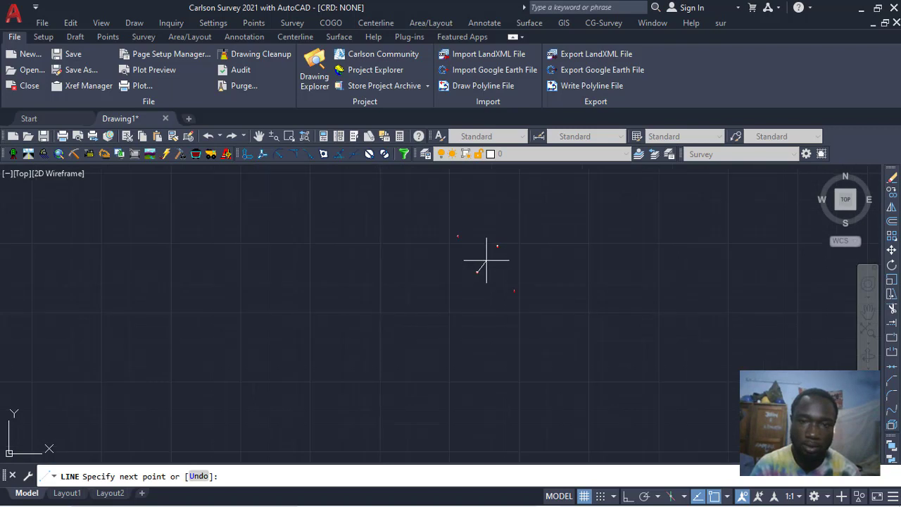
scroll(454, 292, "up", 4)
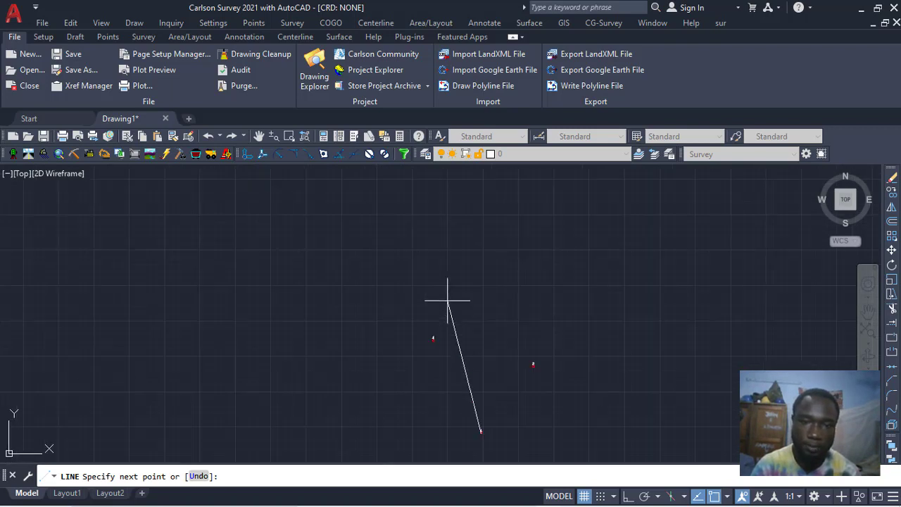
scroll(437, 360, "up", 4)
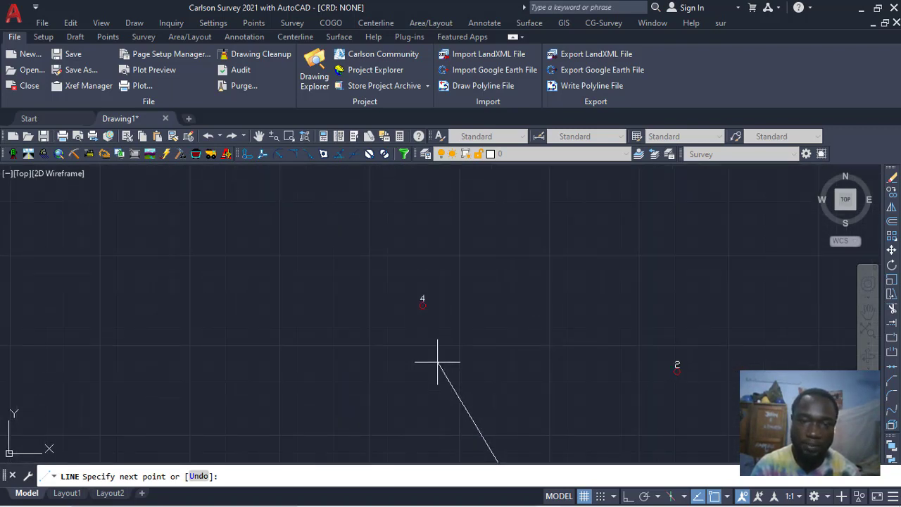
scroll(434, 328, "up", 2)
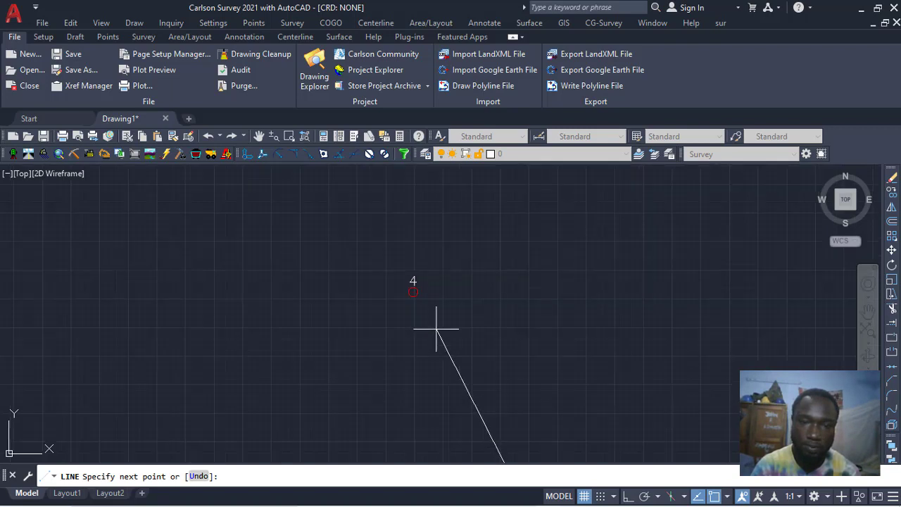
left_click(413, 292)
Continue the line from point 4 to the center of point 2's circle
middle_click_drag(577, 335, 349, 308)
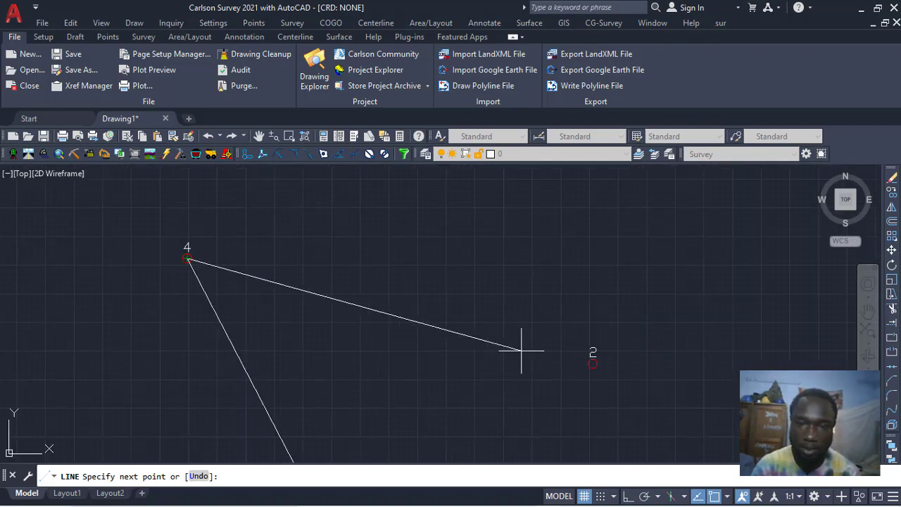
scroll(592, 363, "up", 5)
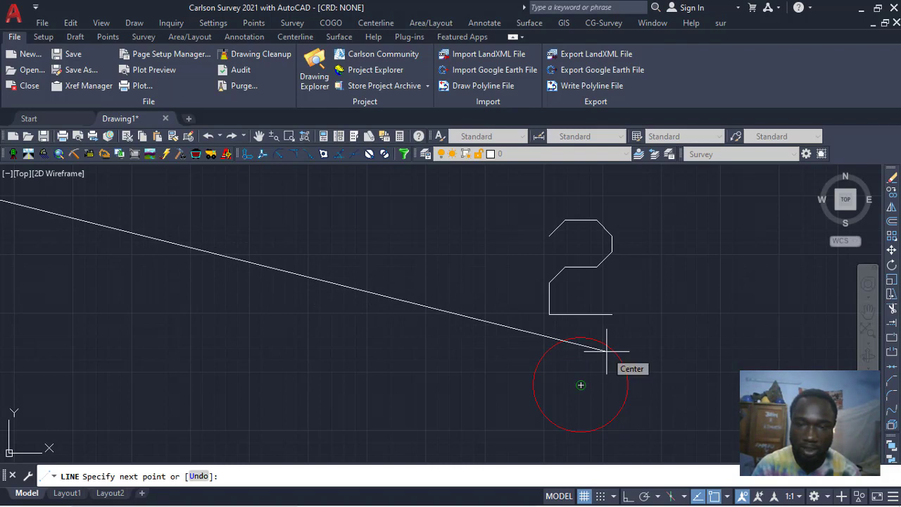
left_click(581, 385)
Continue the line from point 2 to the center of point 3's circle
middle_click_drag(635, 407, 546, 291)
scroll(546, 292, "down", 14)
middle_click_drag(605, 381, 480, 233)
scroll(492, 240, "down", 2)
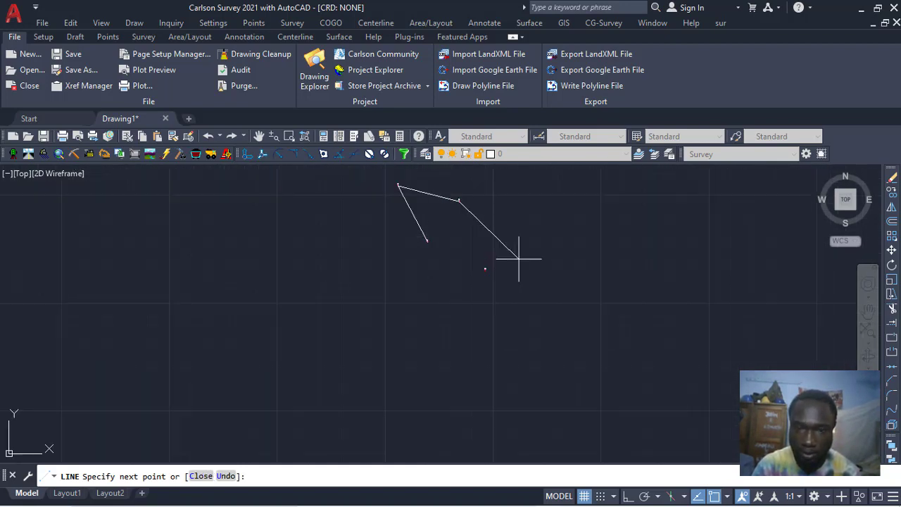
scroll(477, 267, "up", 5)
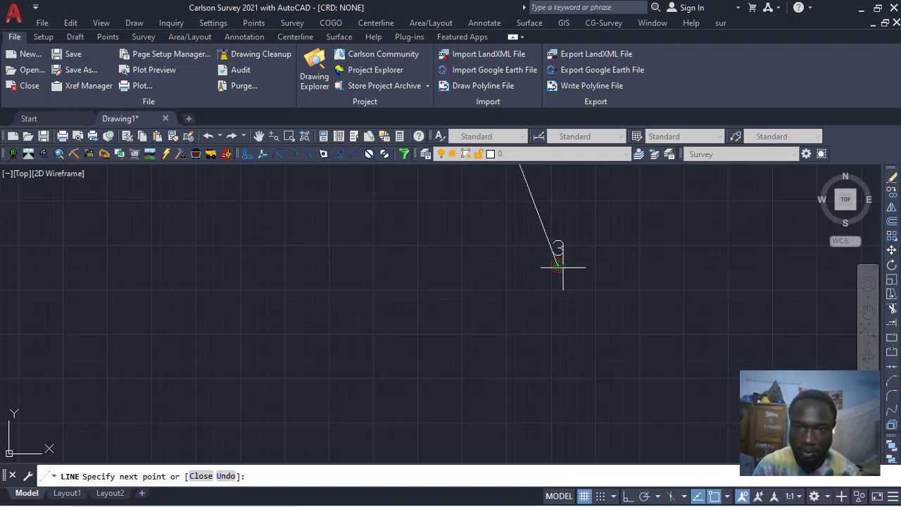
left_click(558, 266)
Close the four-sided boundary by drawing the line from point 3 back to the center of point 1's circle
middle_click_drag(248, 242, 486, 386)
scroll(477, 365, "down", 8)
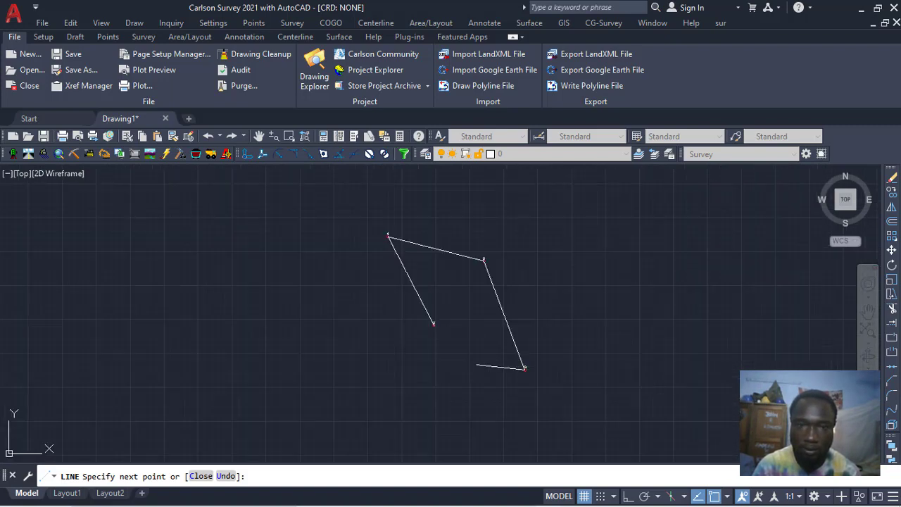
scroll(444, 329, "up", 6)
scroll(405, 323, "up", 2)
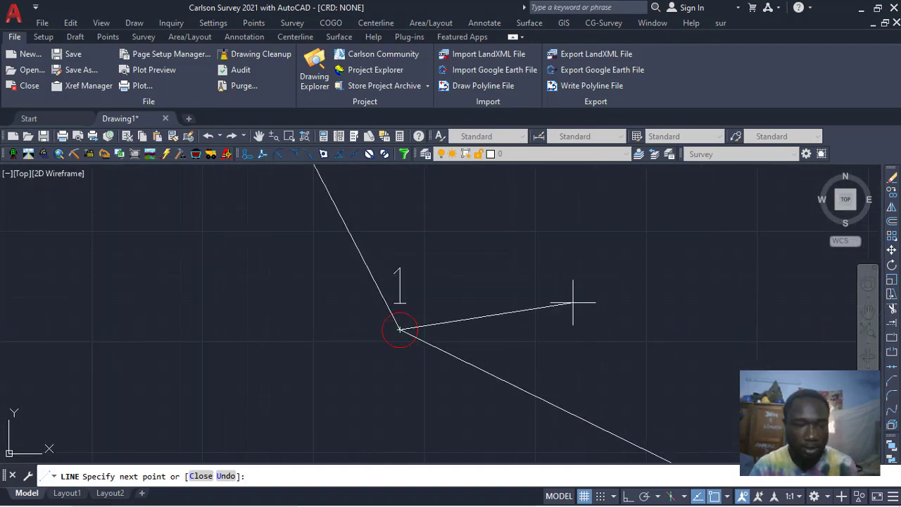
End the line command and examine the closed four-sided boundary and the order of its point numbers
key("Escape")
scroll(542, 302, "down", 5)
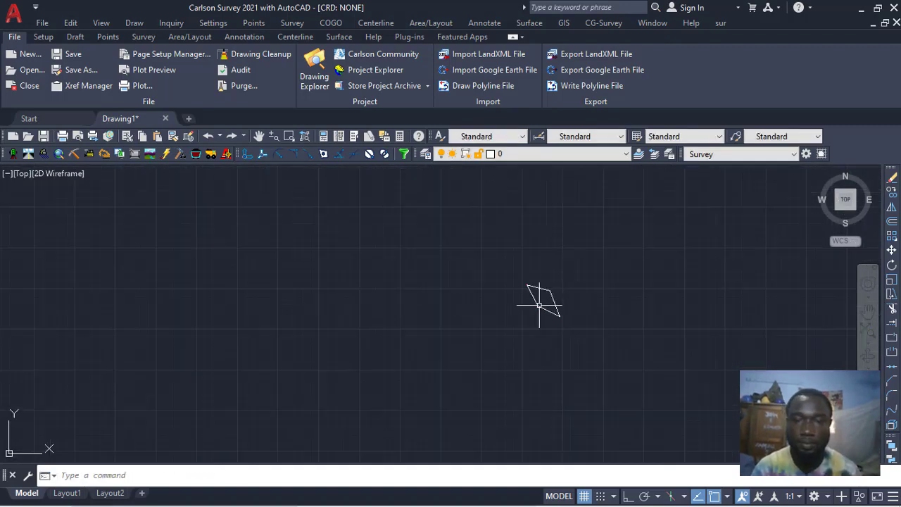
scroll(539, 289, "up", 5)
scroll(540, 289, "down", 5)
scroll(538, 294, "up", 5)
scroll(539, 295, "up", 4)
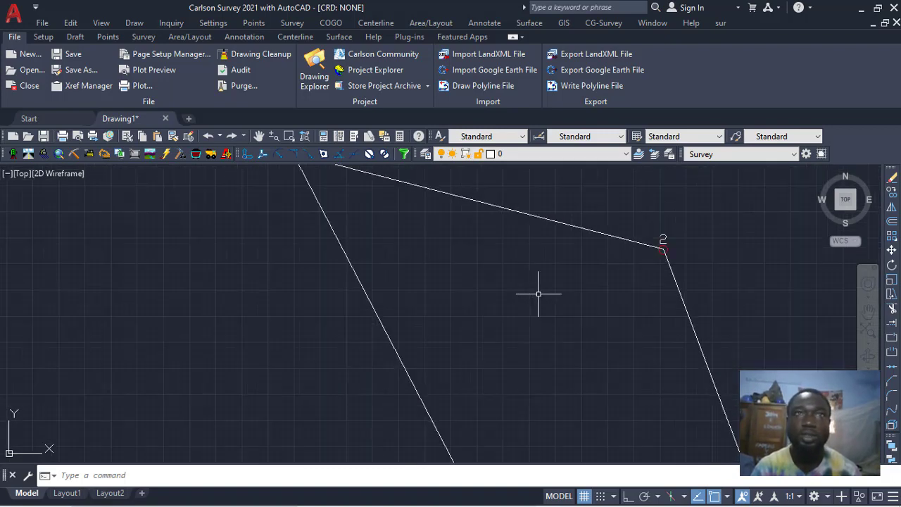
scroll(531, 295, "down", 8)
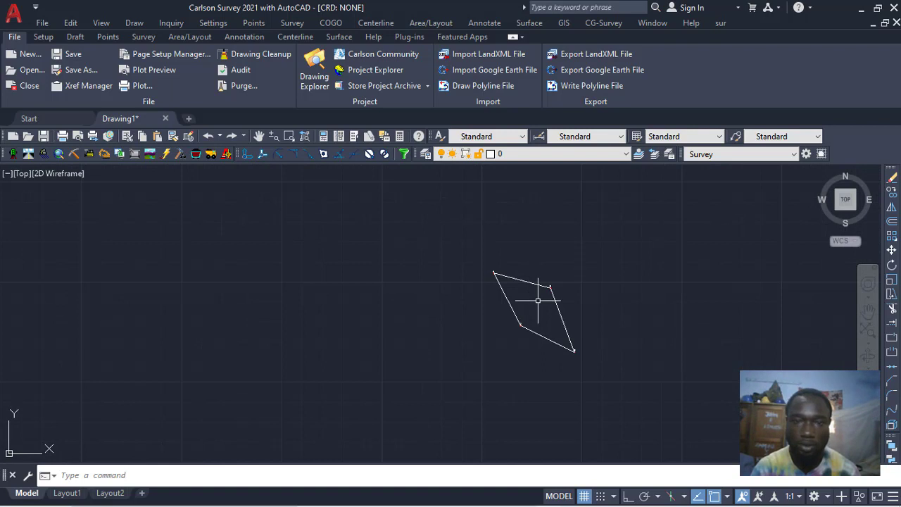
middle_click_drag(537, 318, 467, 326)
scroll(415, 303, "up", 2)
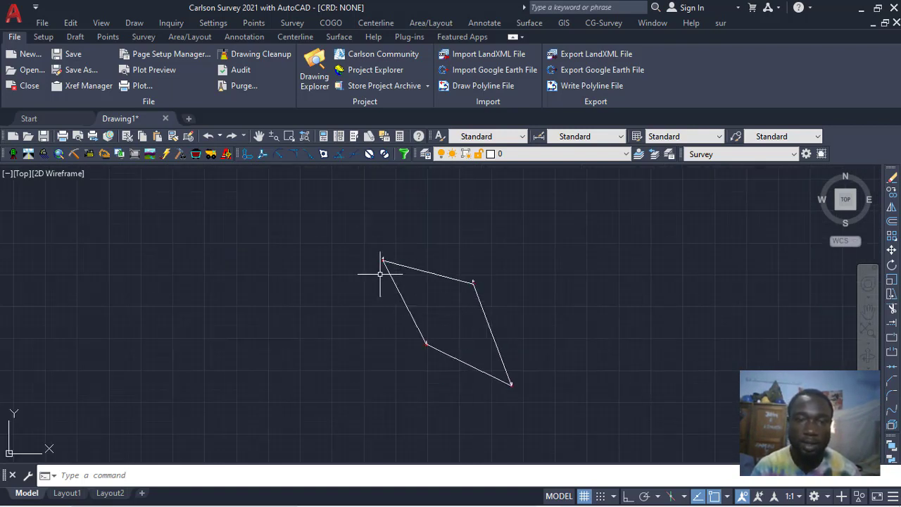
scroll(385, 259, "up", 4)
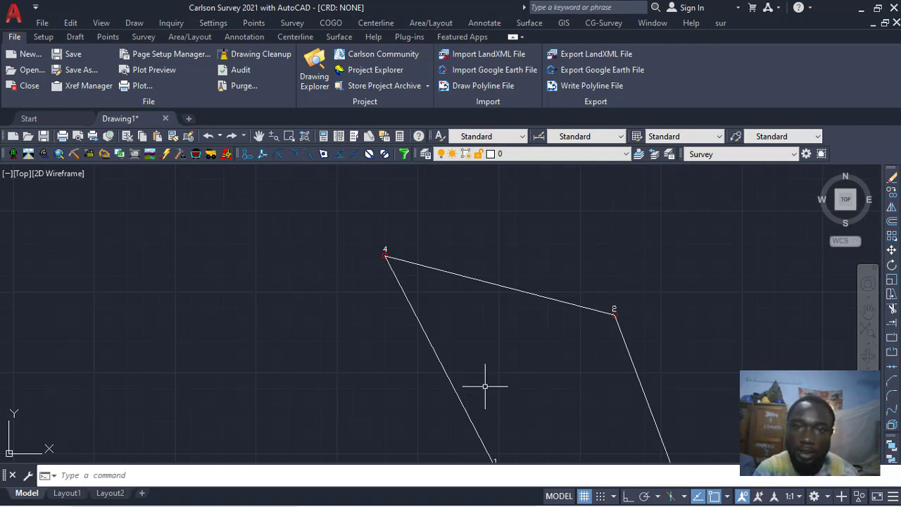
mouse_move(511, 356)
middle_mouse_down()
mouse_move(504, 323)
mouse_move(468, 327)
middle_mouse_up()
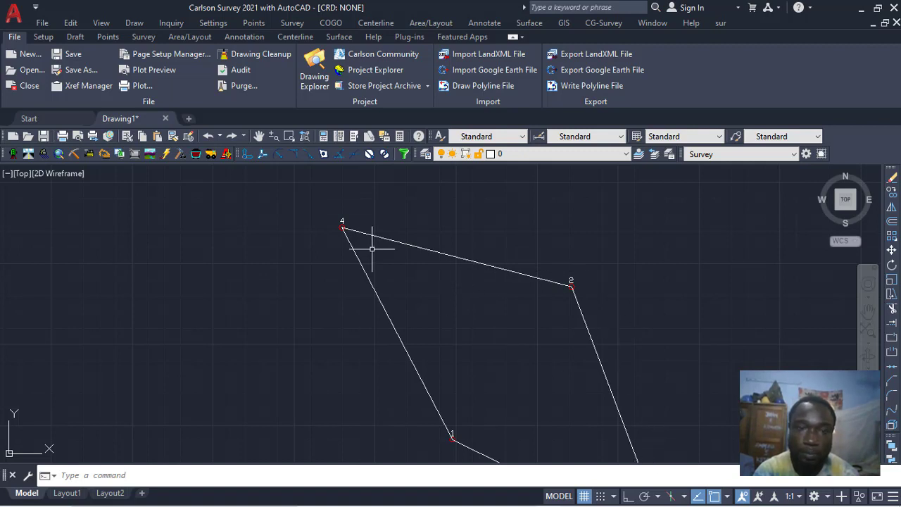
Renumber the boundary's upper-left point 4 by setting its PT# attribute to 2
scroll(338, 205, "up", 5)
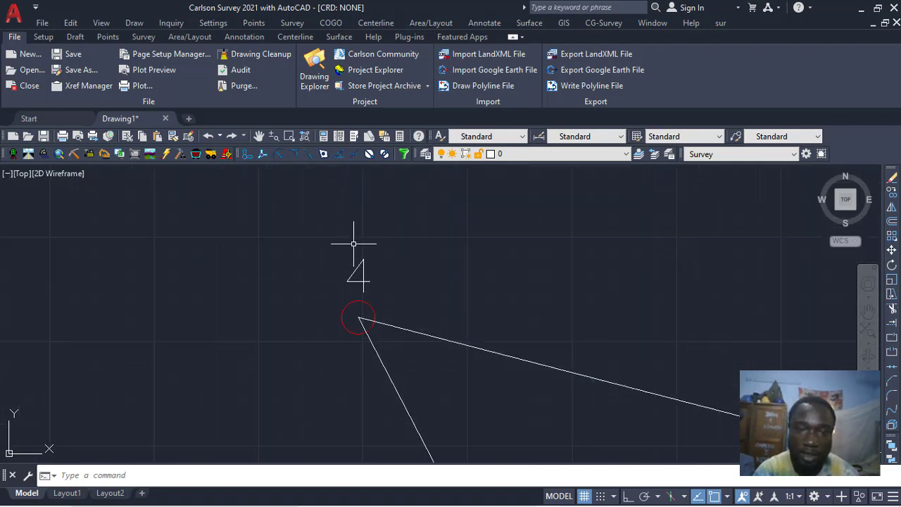
double_click(365, 268)
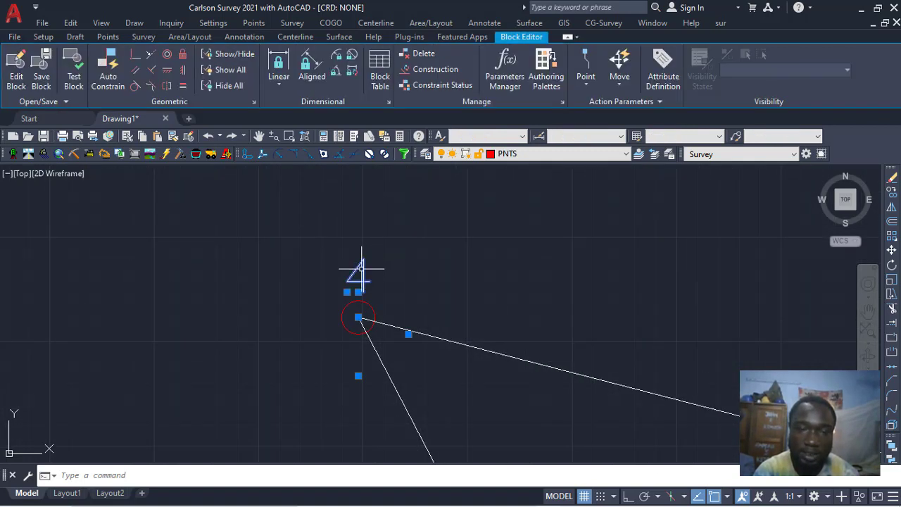
right_click(362, 268)
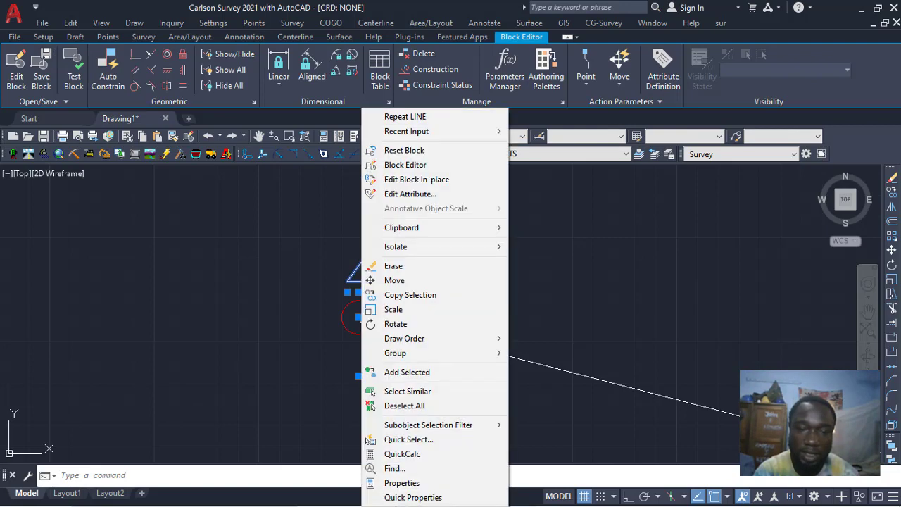
left_click(415, 497)
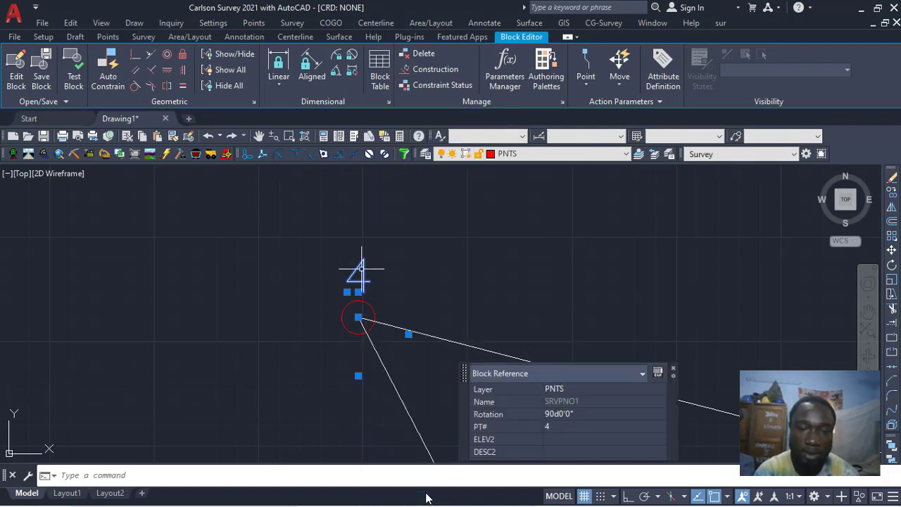
left_click(554, 429)
type("2")
key("Tab")
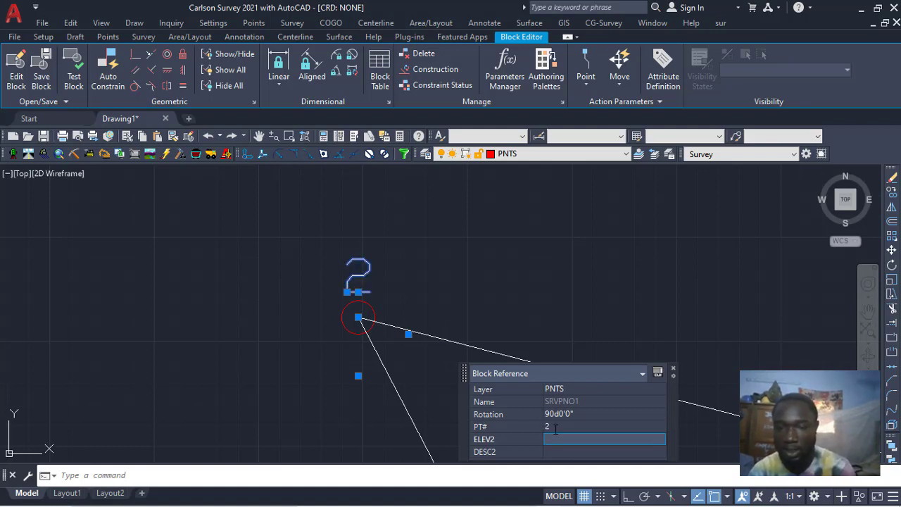
left_click(673, 368)
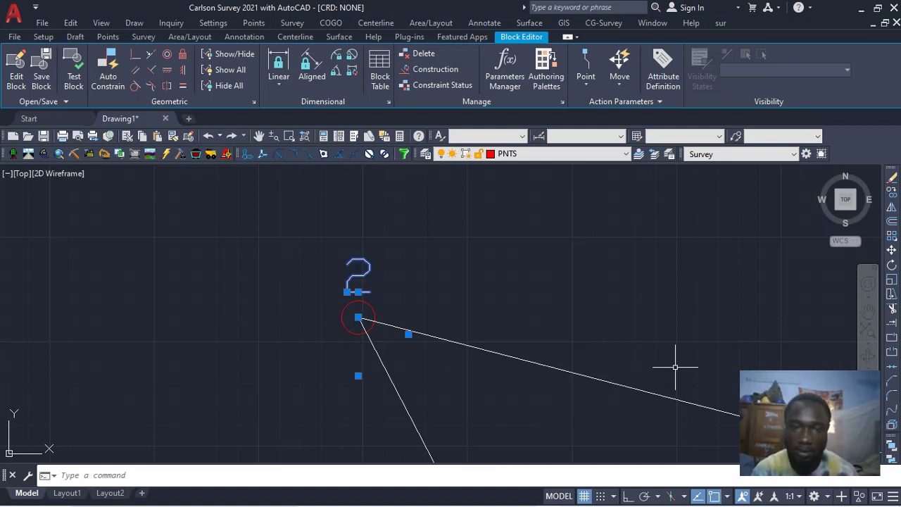
key("Escape")
Renumber the boundary's upper-right corner point by setting its PT# attribute to 3
scroll(573, 345, "down", 6)
middle_click_drag(626, 387, 338, 367)
scroll(479, 371, "up", 5)
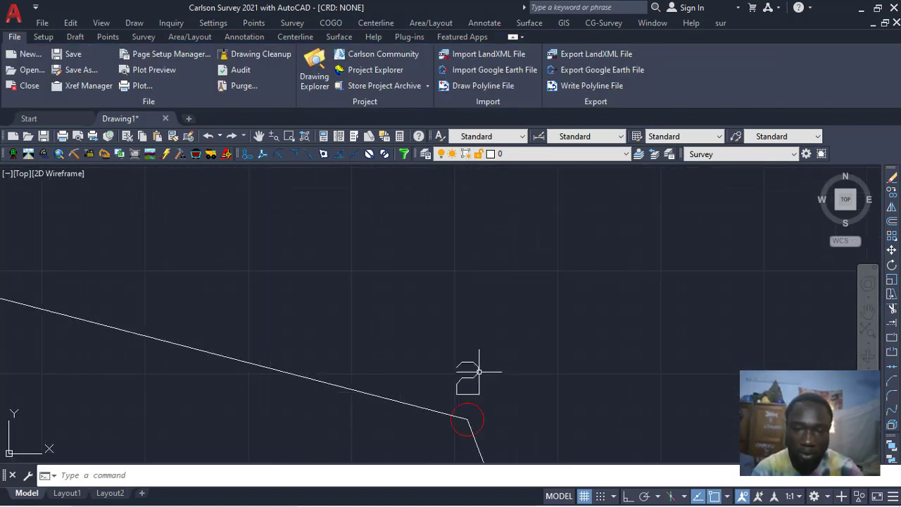
left_click(480, 371)
right_click(479, 373)
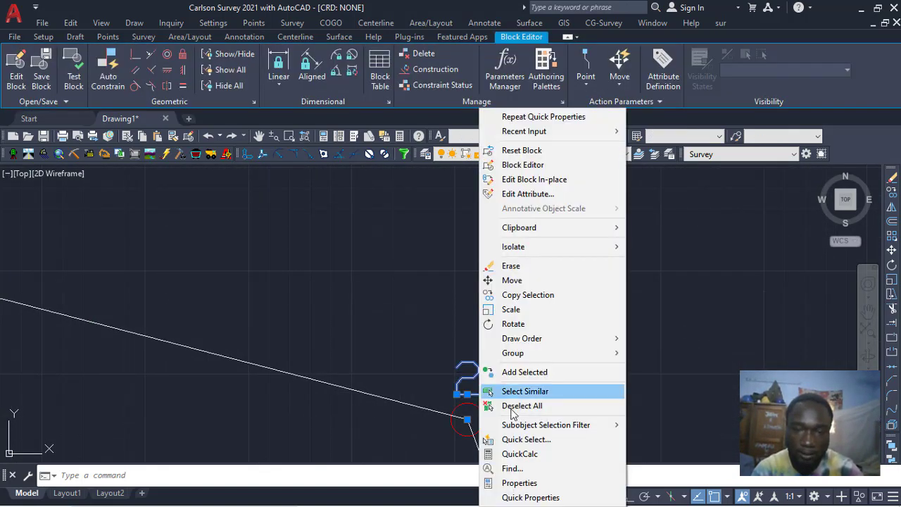
left_click(532, 497)
left_click(659, 434)
type("3")
key("Tab")
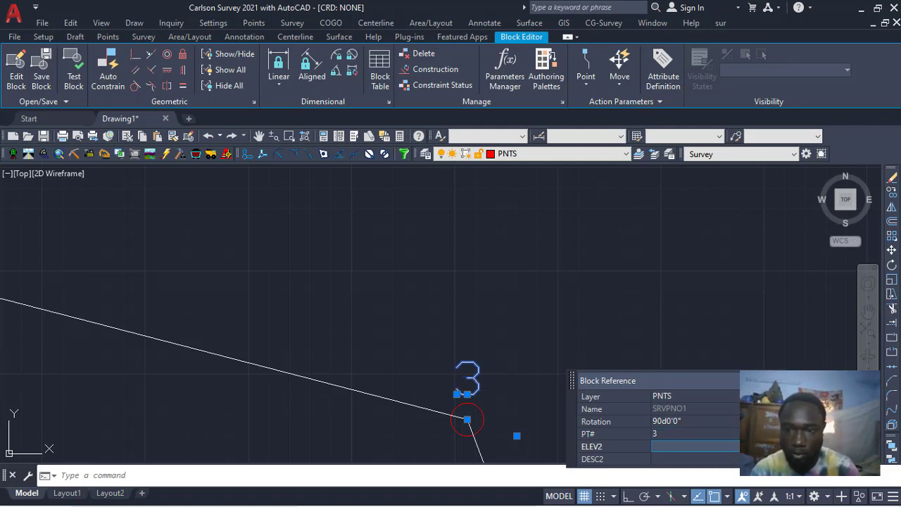
key("Escape")
Renumber the boundary's lower-right corner point by setting its PT# attribute to 4
scroll(596, 352, "down", 3)
scroll(558, 394, "up", 3)
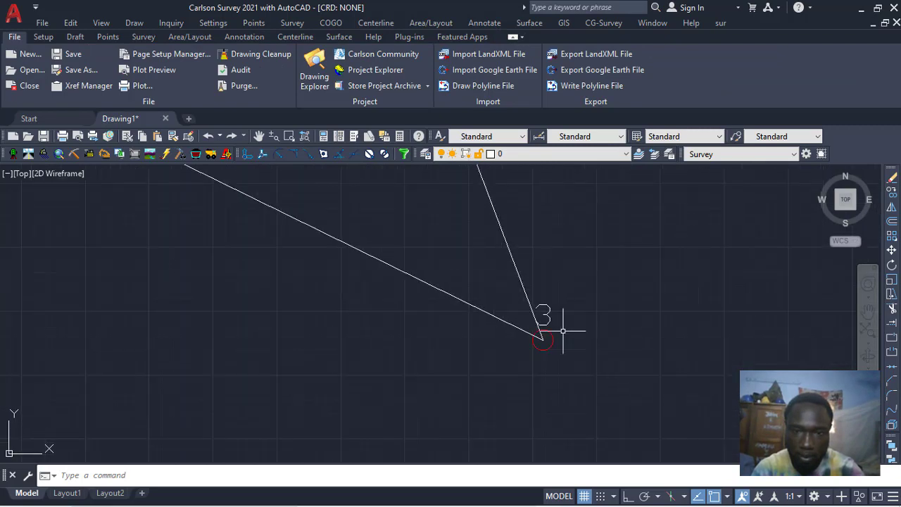
left_click(547, 312)
right_click(549, 312)
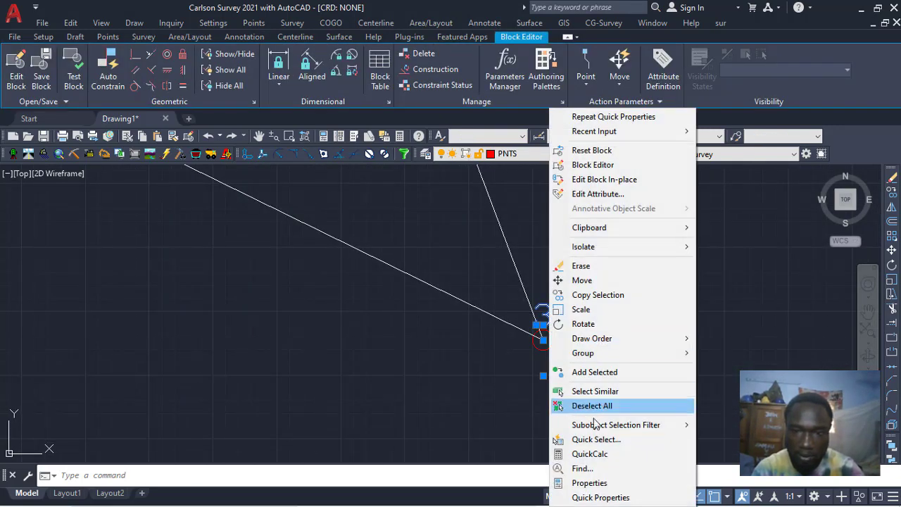
left_click(603, 496)
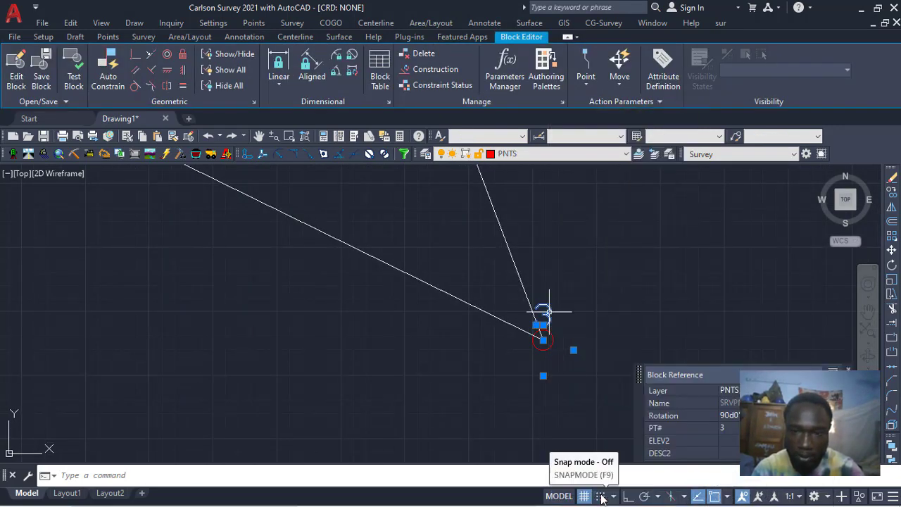
left_click(722, 428)
type("4")
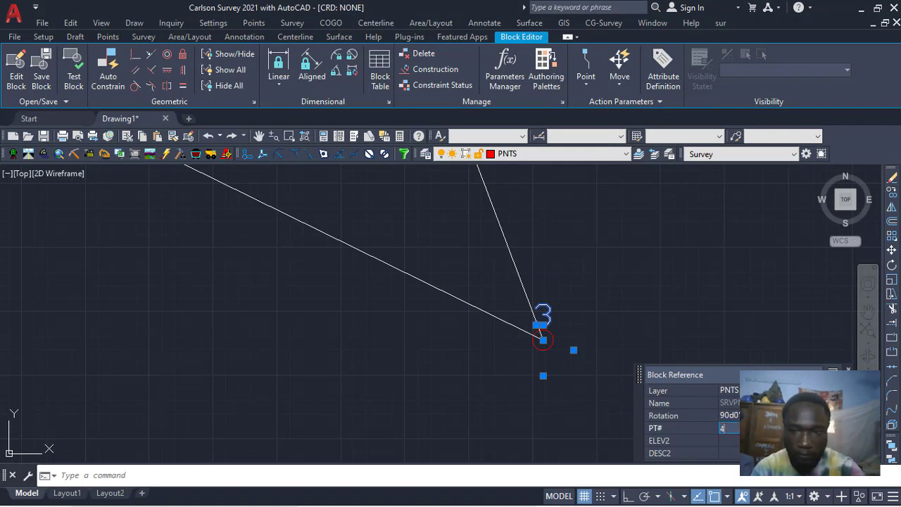
key("Return")
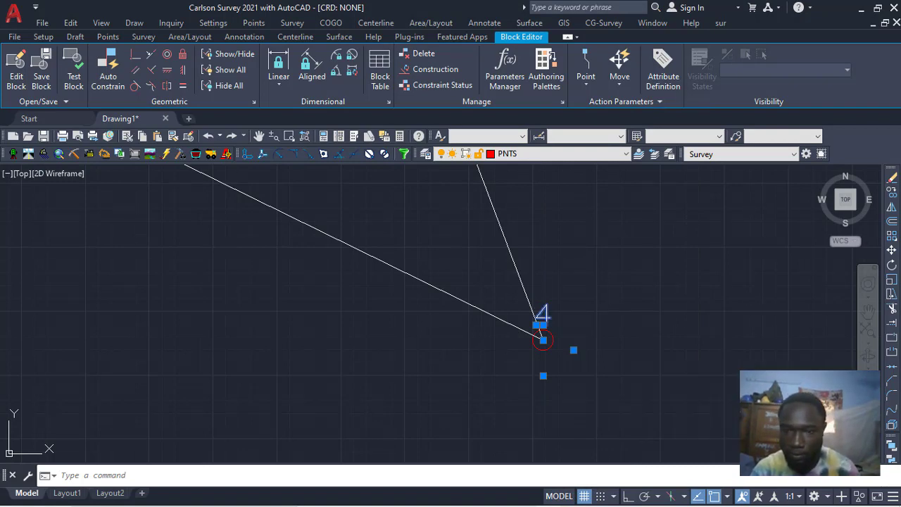
key("Escape")
Try the Bearing_ annotation on the boundary line between points 2 and 3, and delete that bearing-only label
scroll(624, 374, "down", 4)
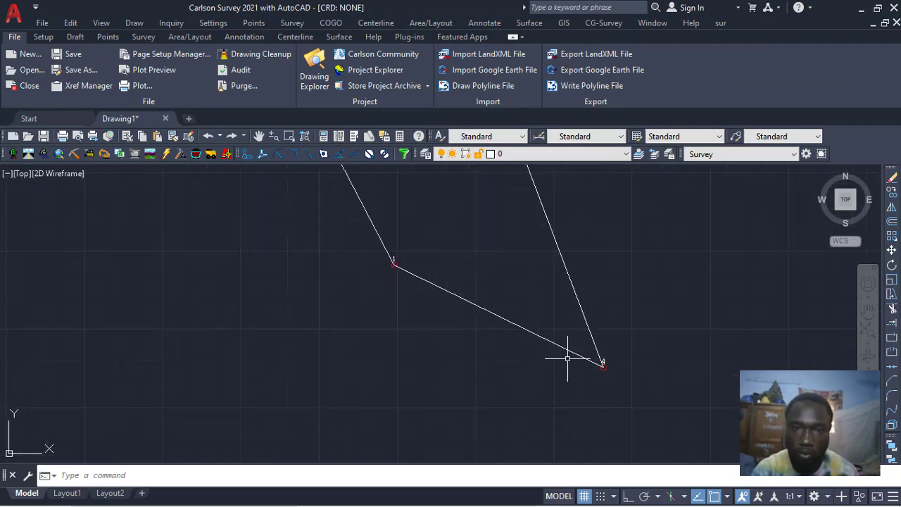
scroll(521, 322, "up", 5)
scroll(524, 319, "down", 5)
middle_click_drag(530, 324, 379, 340)
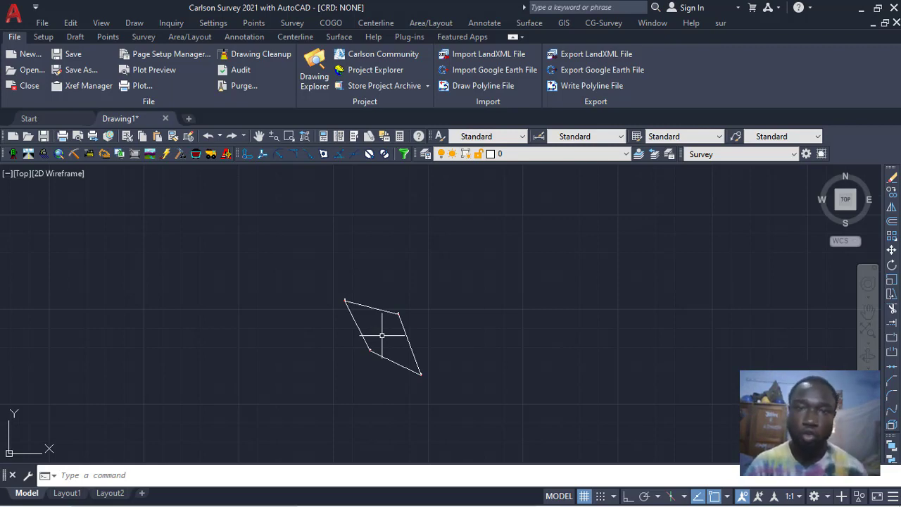
left_click(493, 25)
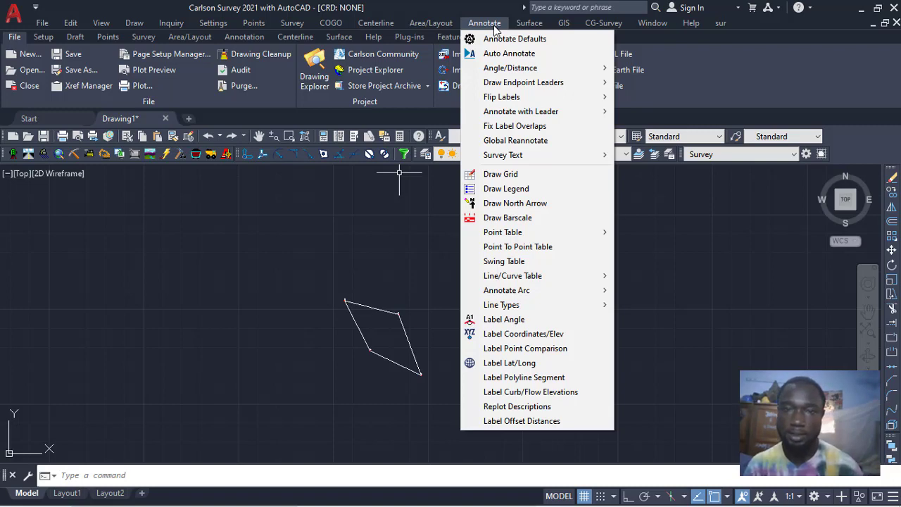
mouse_move(513, 68)
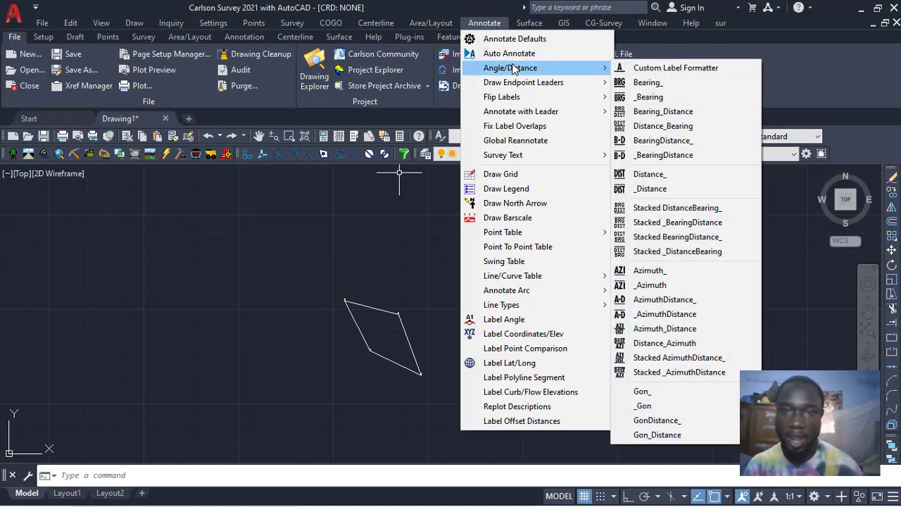
left_click(648, 85)
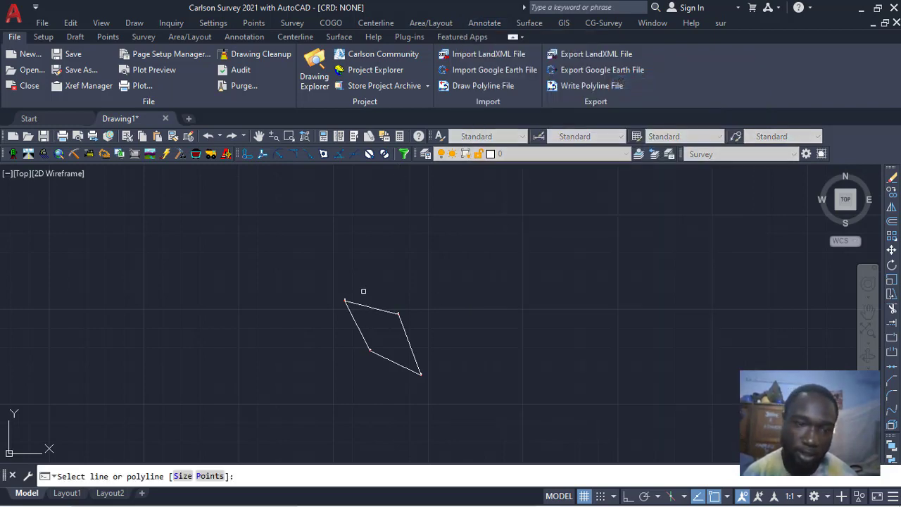
scroll(365, 292, "up", 5)
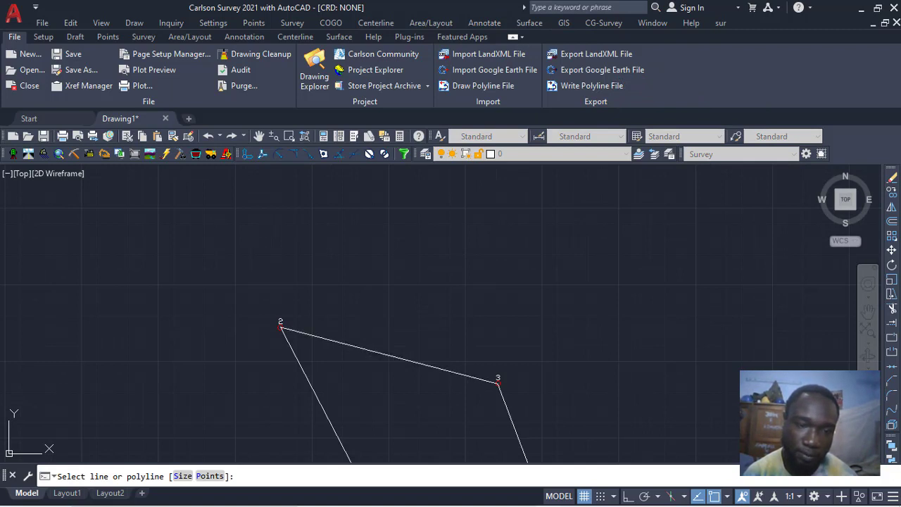
left_click(371, 354)
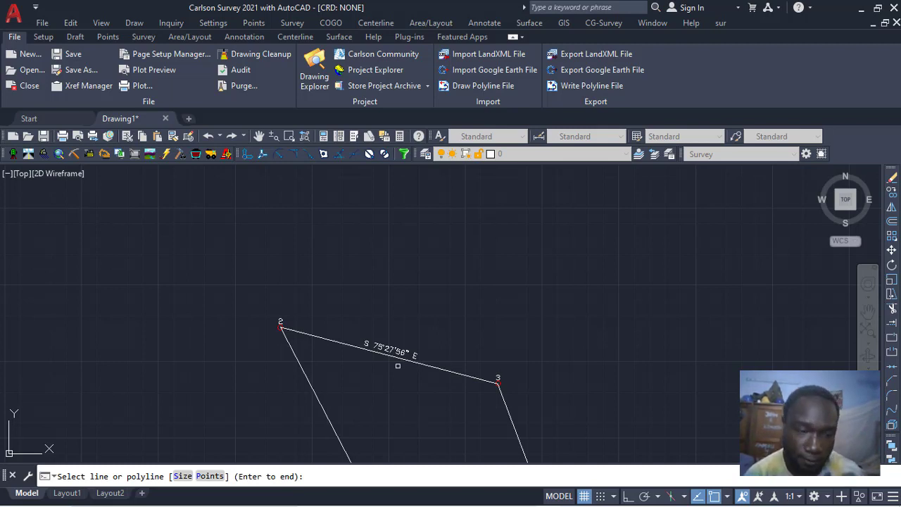
key("Return")
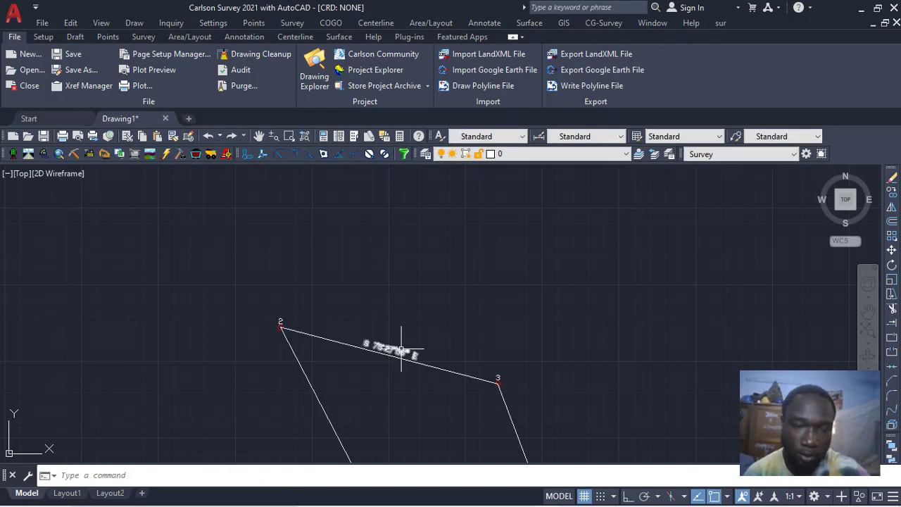
left_click(401, 349)
key("Delete")
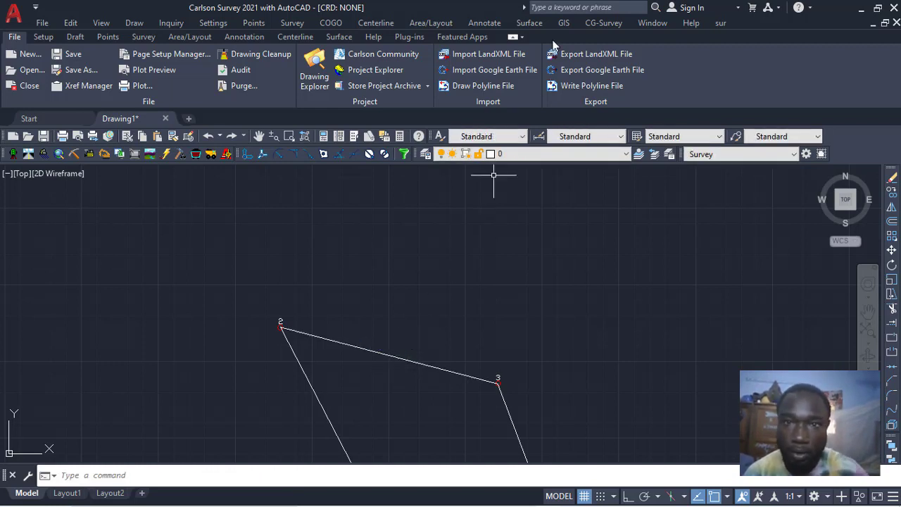
Label the boundary line between points 2 and 3 with bearing above and distance below, using the Bearing_Distance annotation
left_click(483, 22)
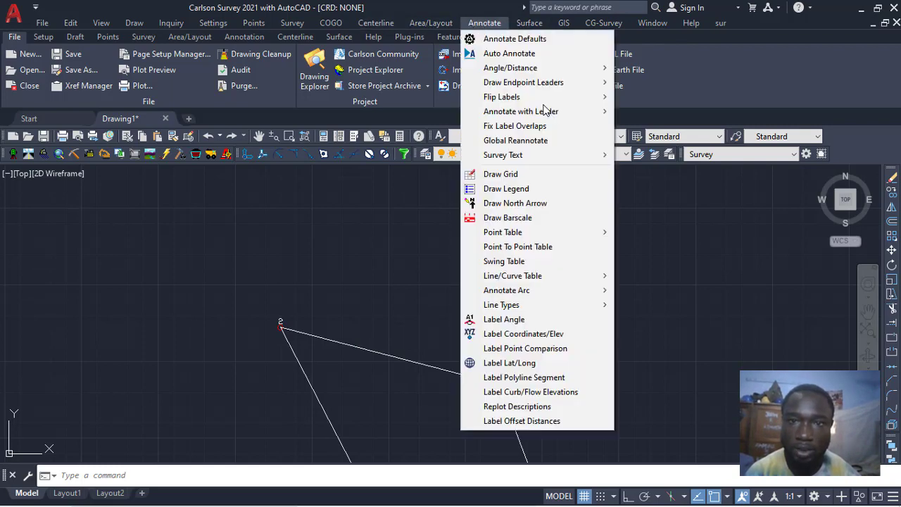
mouse_move(607, 69)
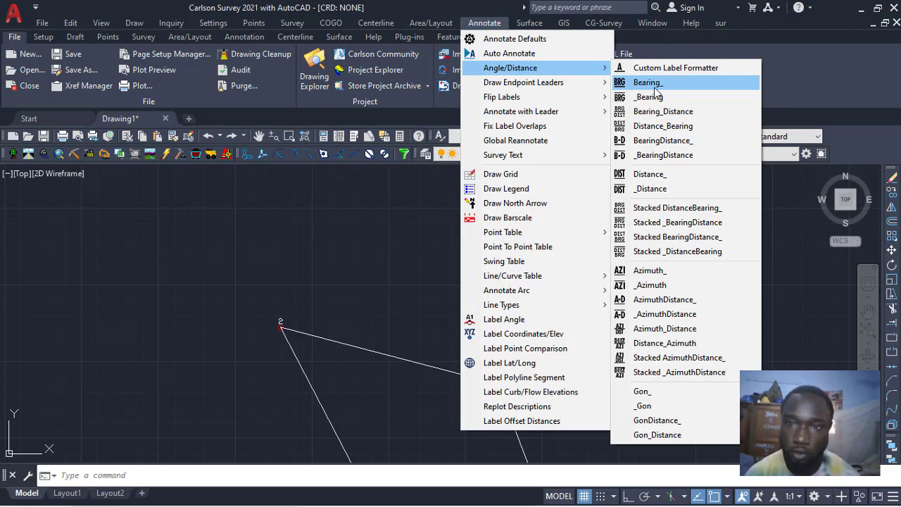
left_click(656, 112)
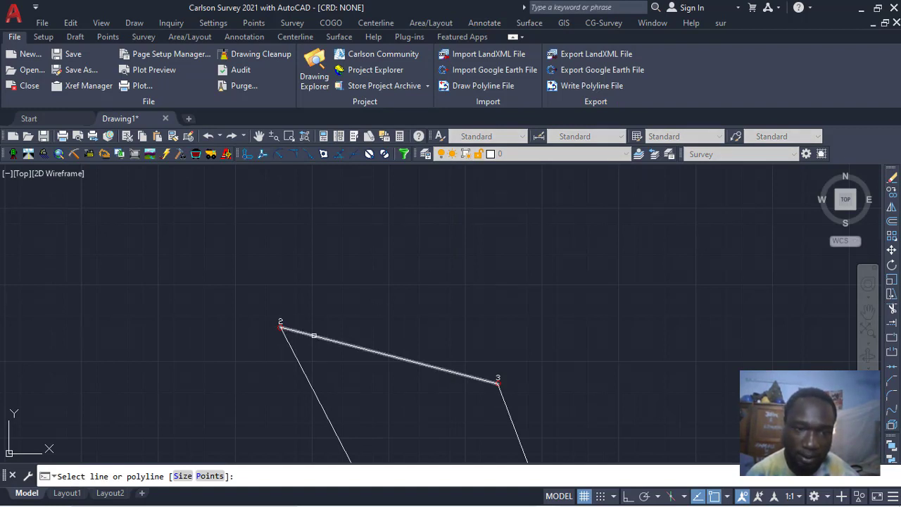
left_click(314, 336)
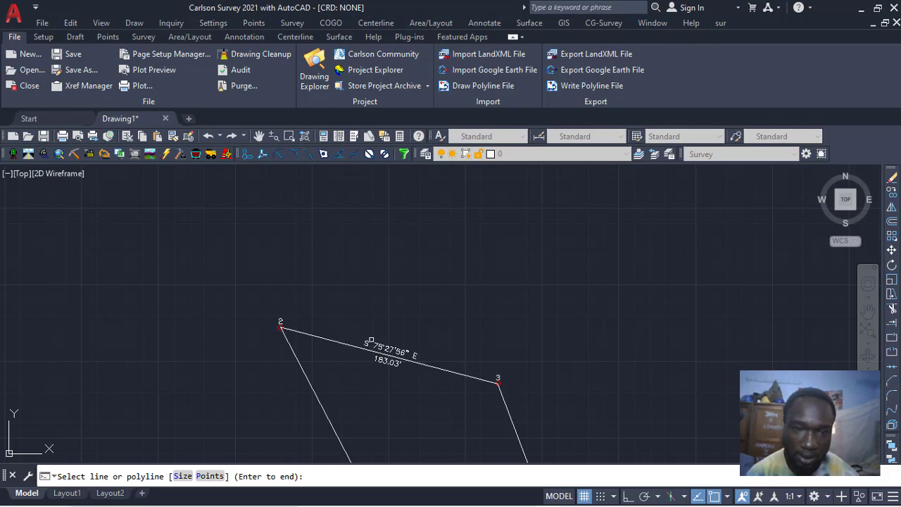
scroll(367, 352, "up", 4)
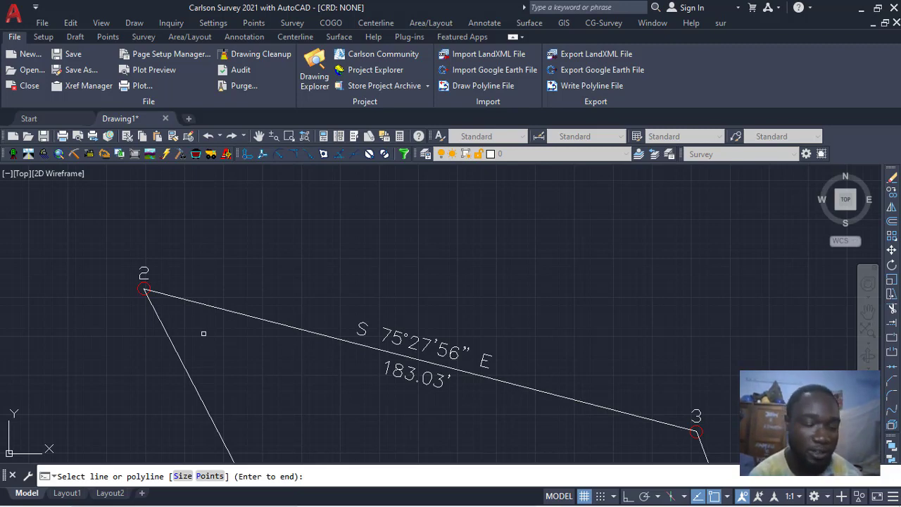
scroll(585, 275, "down", 8)
scroll(553, 283, "up", 6)
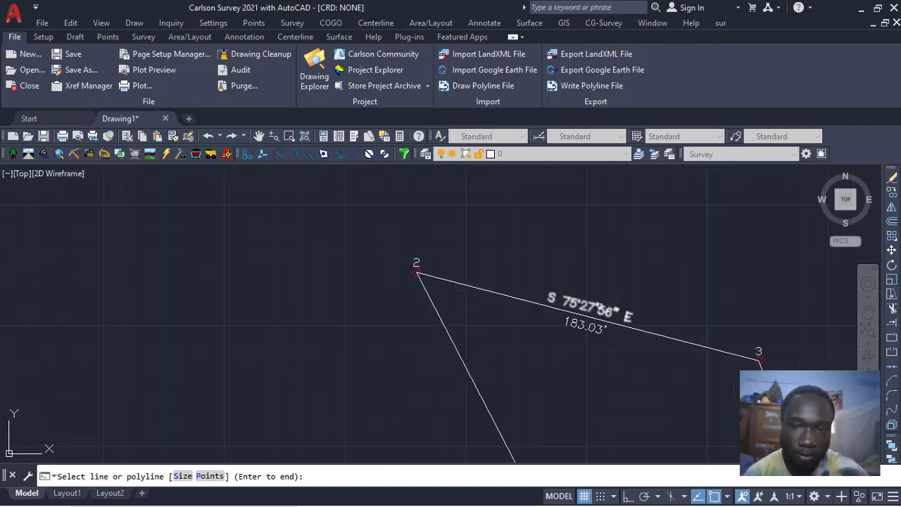
Delete the bearing and distance labels from the boundary line between points 2 and 3
key("Escape")
left_click(599, 308)
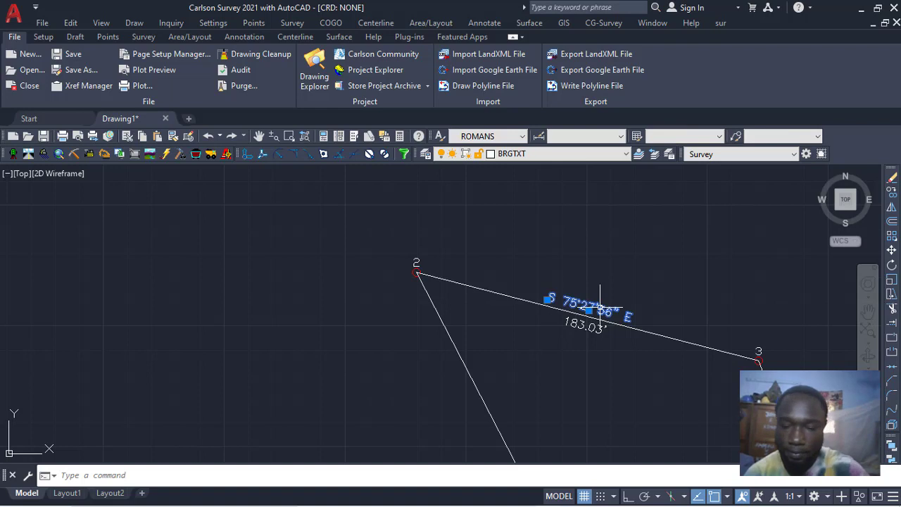
key("Delete")
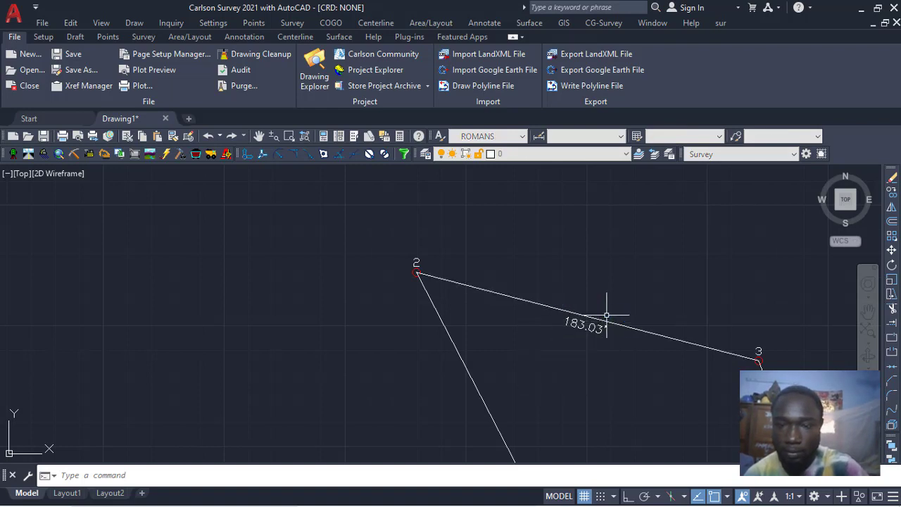
left_click(595, 324)
key("Delete")
scroll(537, 269, "down", 2)
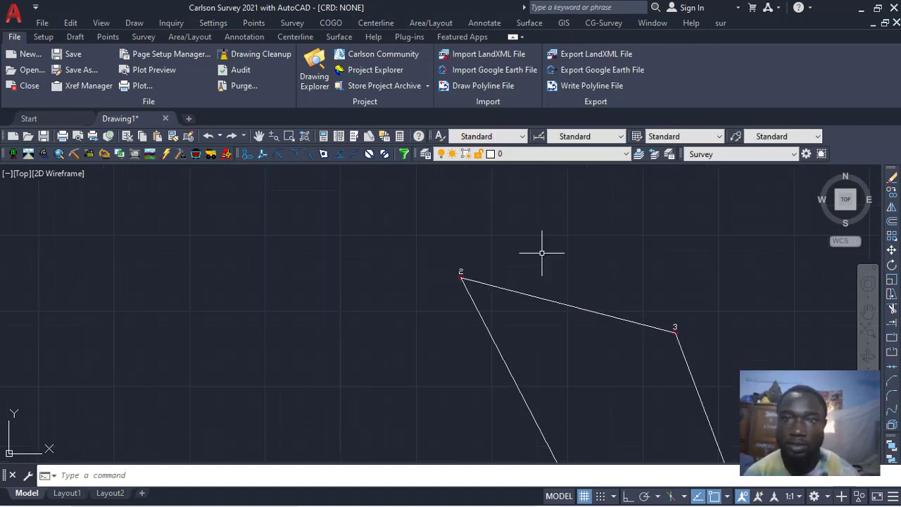
Label the boundary line between points 2 and 3 with azimuth above and distance below, using the Azimuth_Distance annotation
left_click(491, 22)
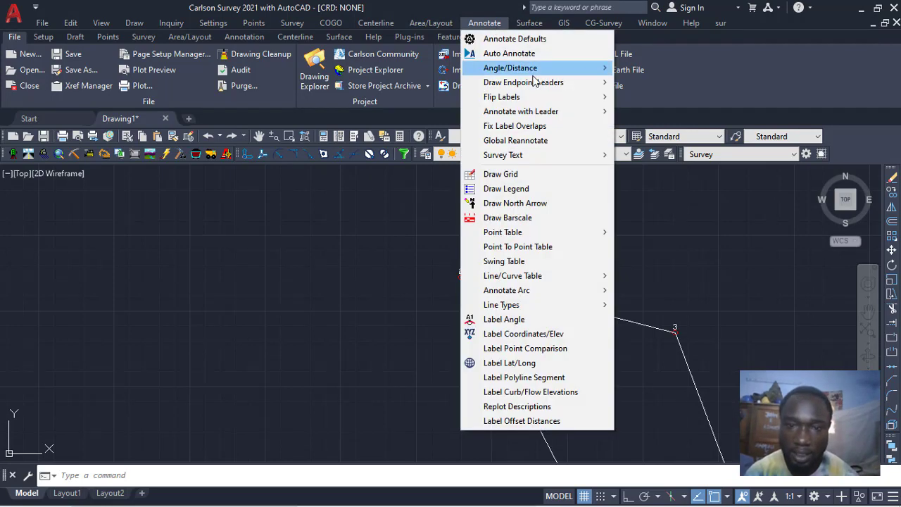
mouse_move(547, 68)
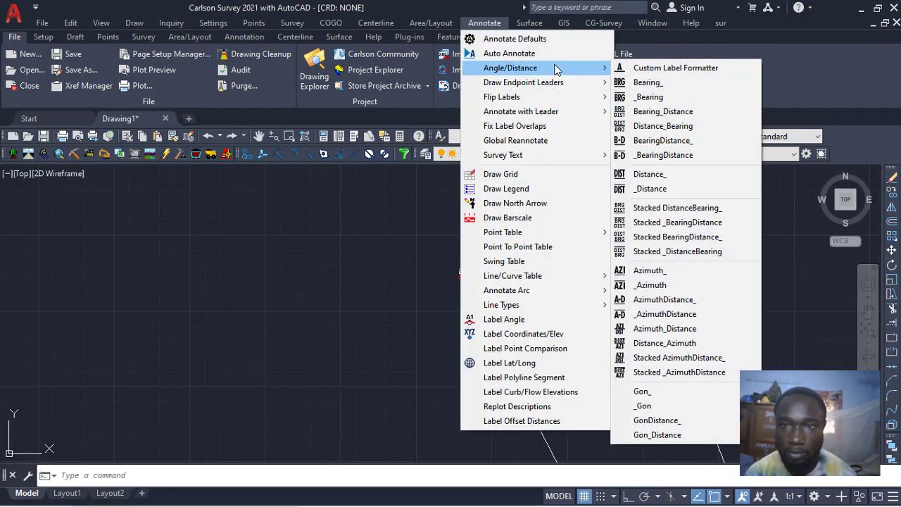
left_click(683, 335)
scroll(571, 299, "up", 2)
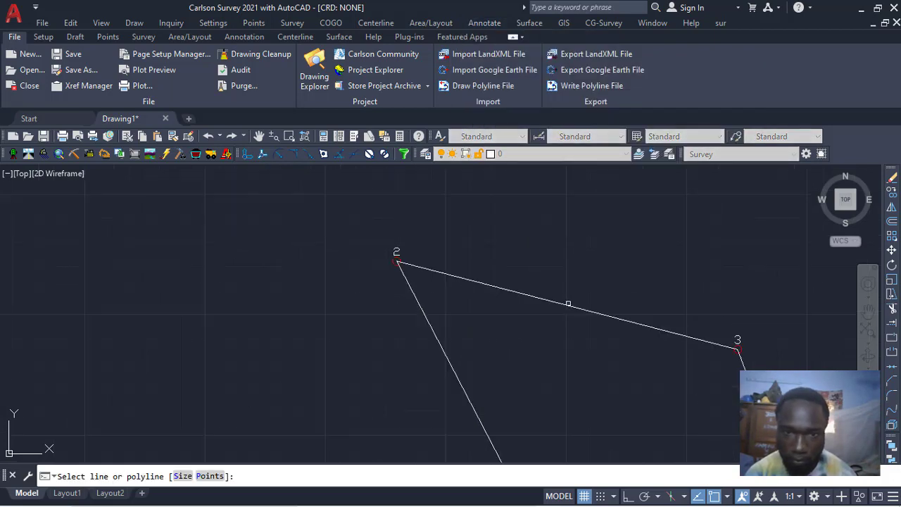
left_click(511, 291)
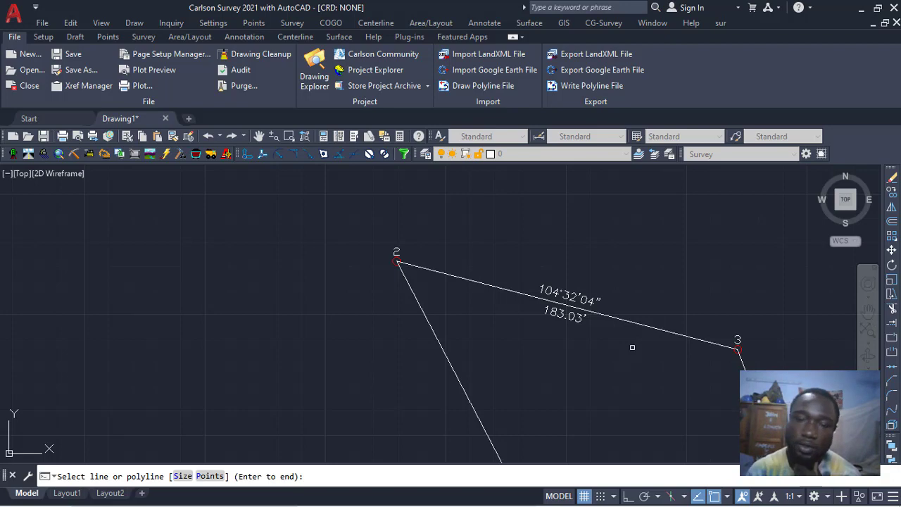
key("Return")
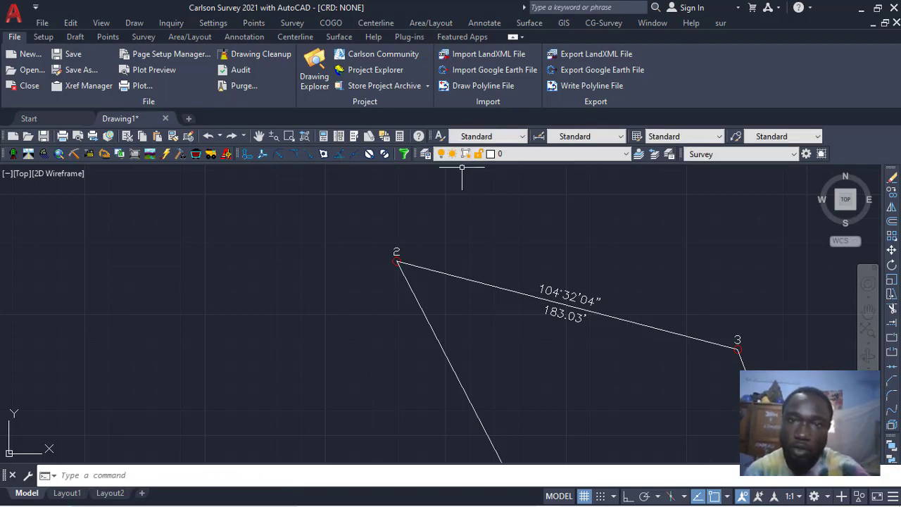
Review the angle and distance settings in Annotate Defaults and select Decimal as the distance units
left_click(486, 23)
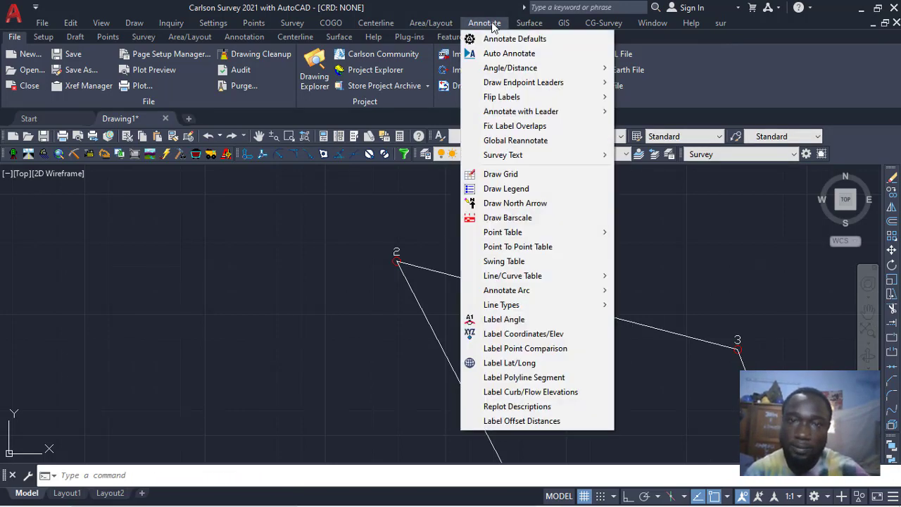
left_click(508, 41)
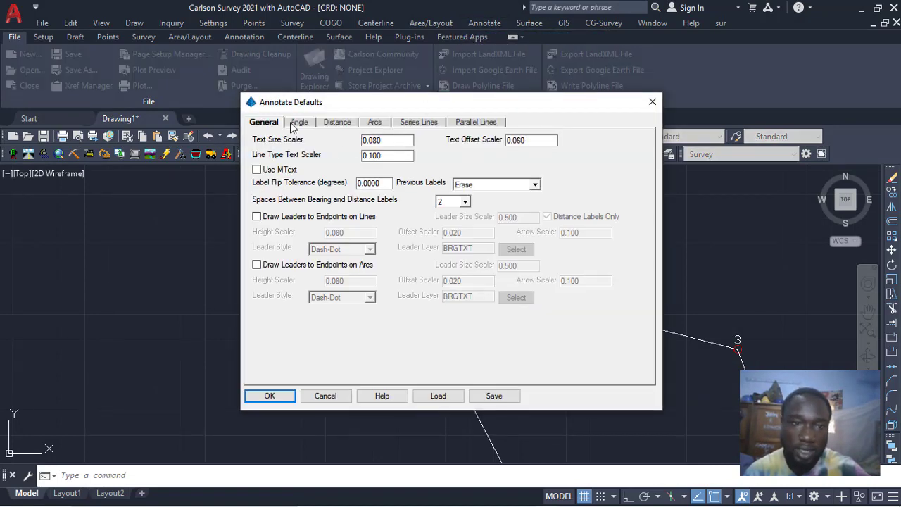
left_click(300, 123)
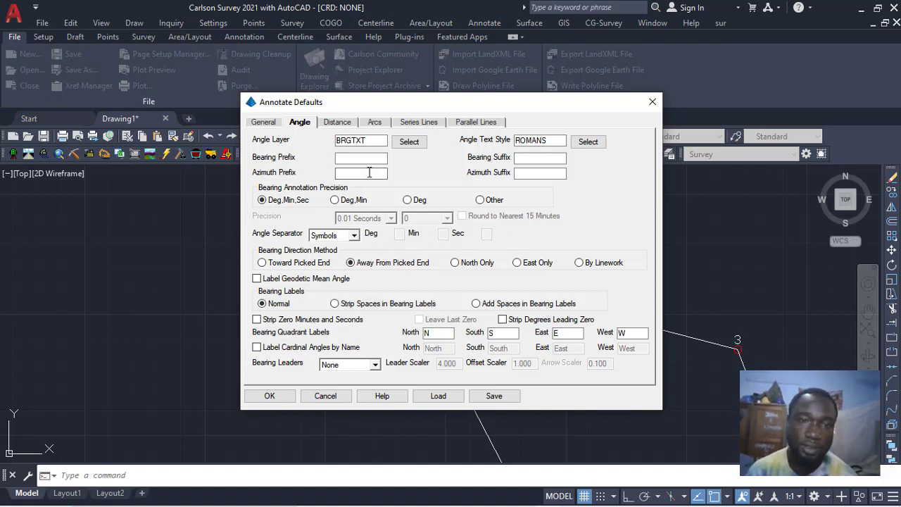
left_click(344, 124)
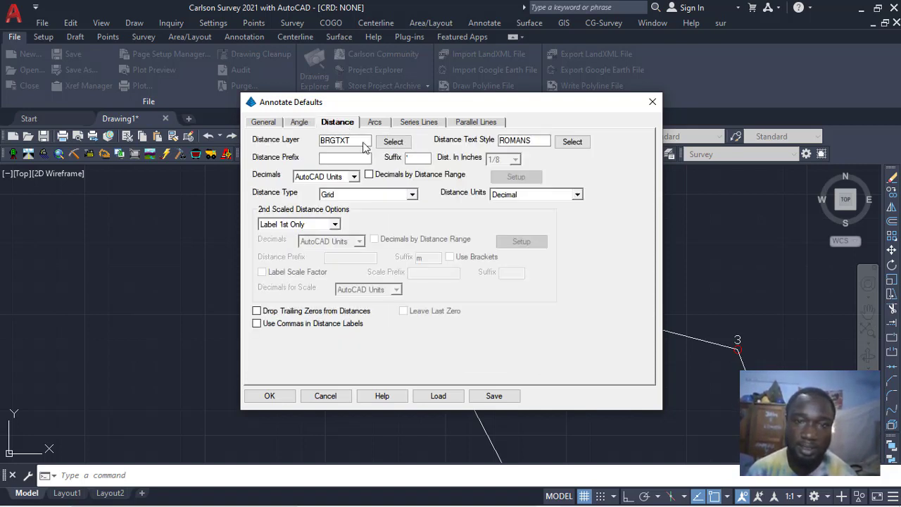
left_click(578, 196)
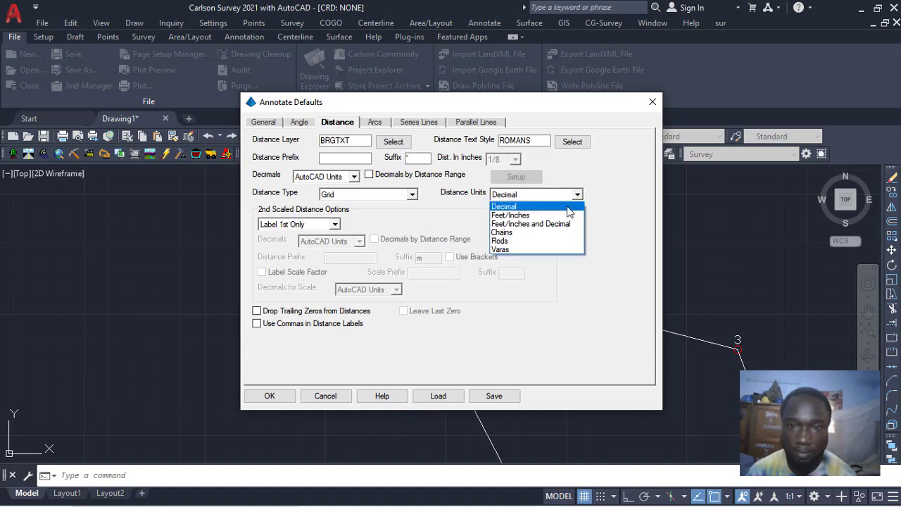
left_click(568, 207)
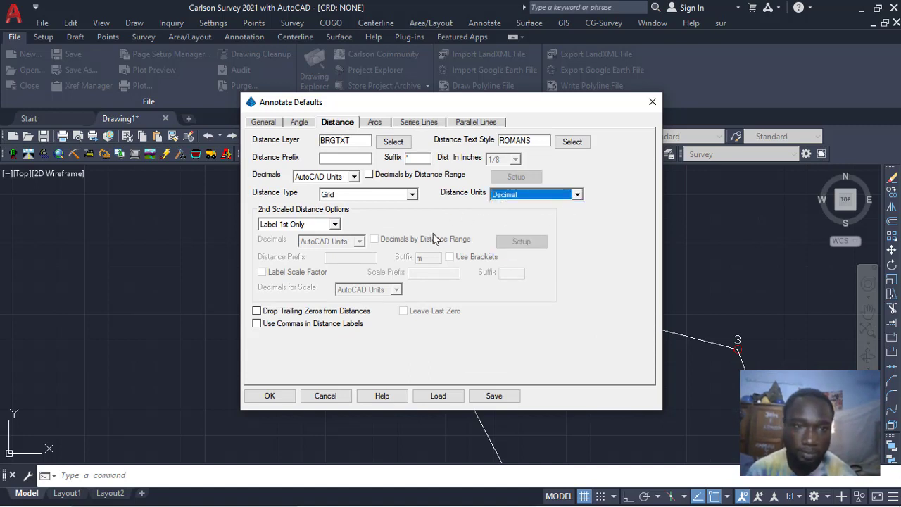
left_click(269, 397)
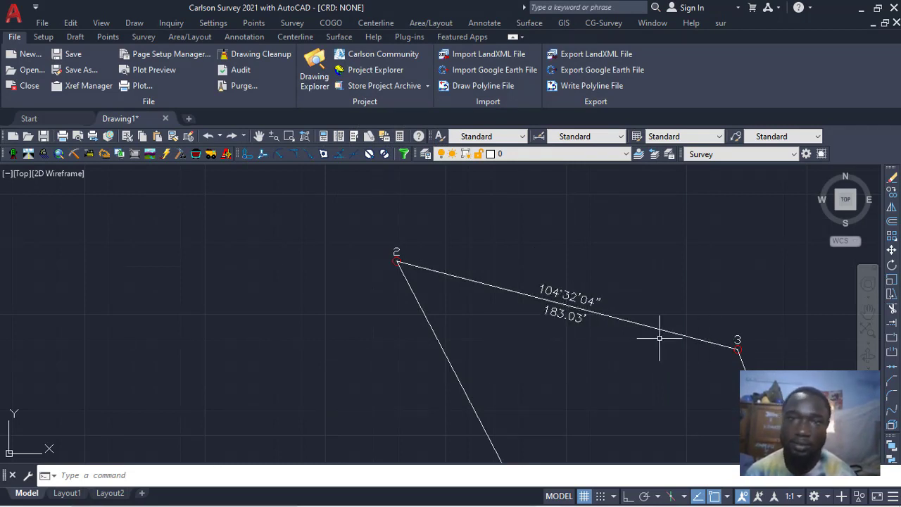
Label the boundary line between points 3 and 4 with the Azimuth_Distance annotation
left_click(484, 22)
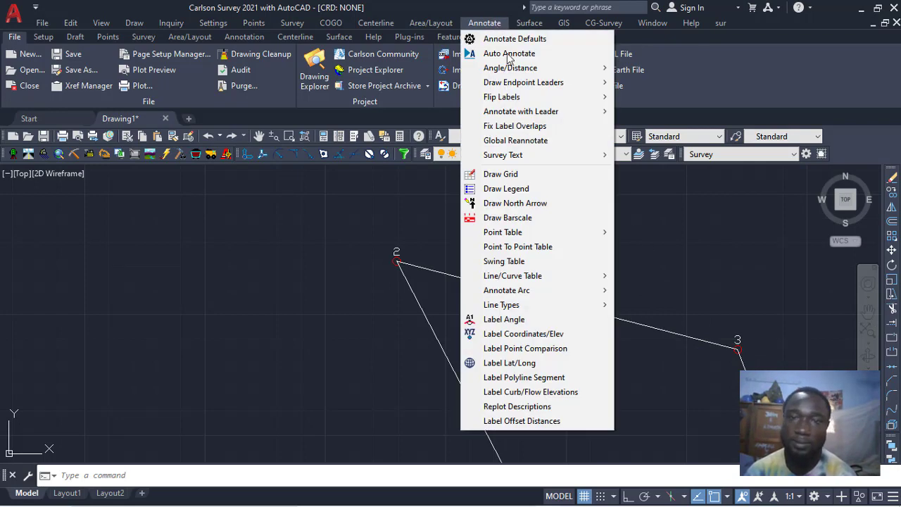
mouse_move(536, 70)
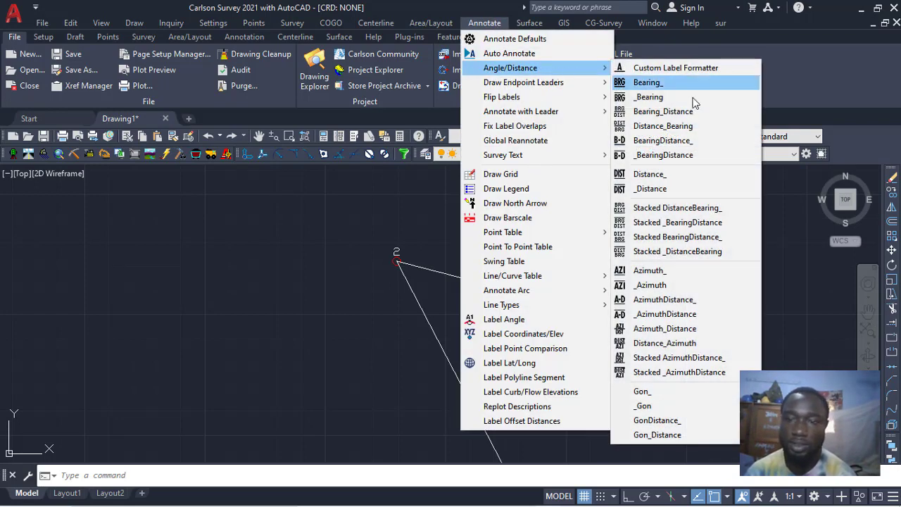
left_click(676, 329)
left_click(676, 328)
scroll(633, 331, "down", 3)
middle_click_drag(616, 330, 559, 322)
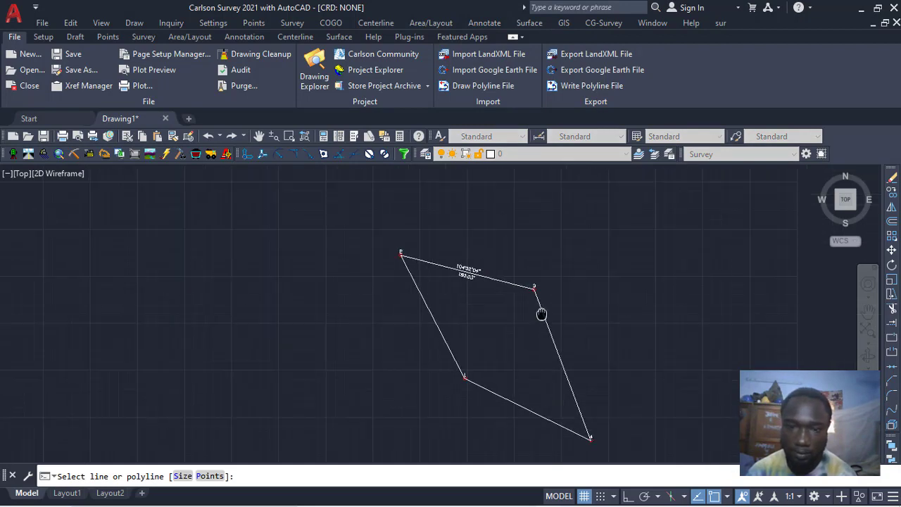
scroll(535, 312, "up", 5)
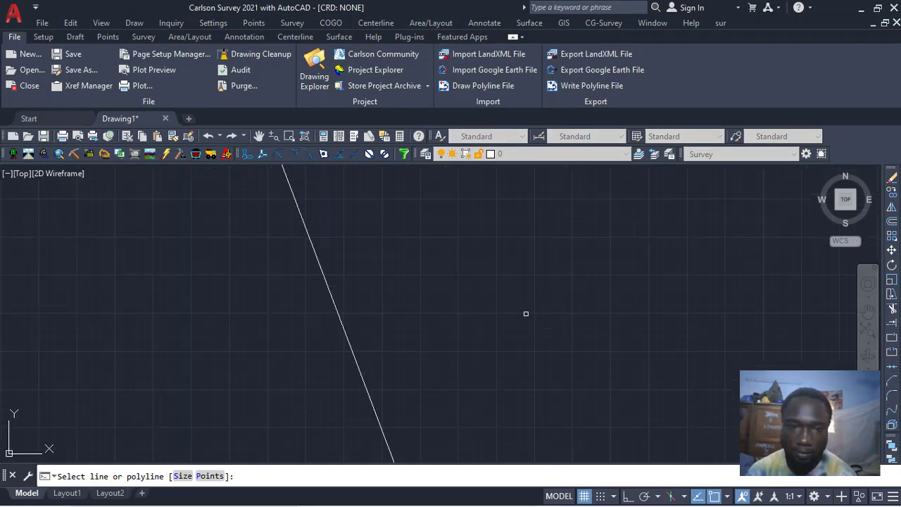
left_click(329, 293)
Add the same azimuth and distance labels to the boundary lines between points 1 and 4 and points 1 and 2
scroll(416, 359, "down", 3)
mouse_move(454, 411)
middle_mouse_down()
mouse_move(485, 370)
mouse_move(499, 322)
middle_mouse_up()
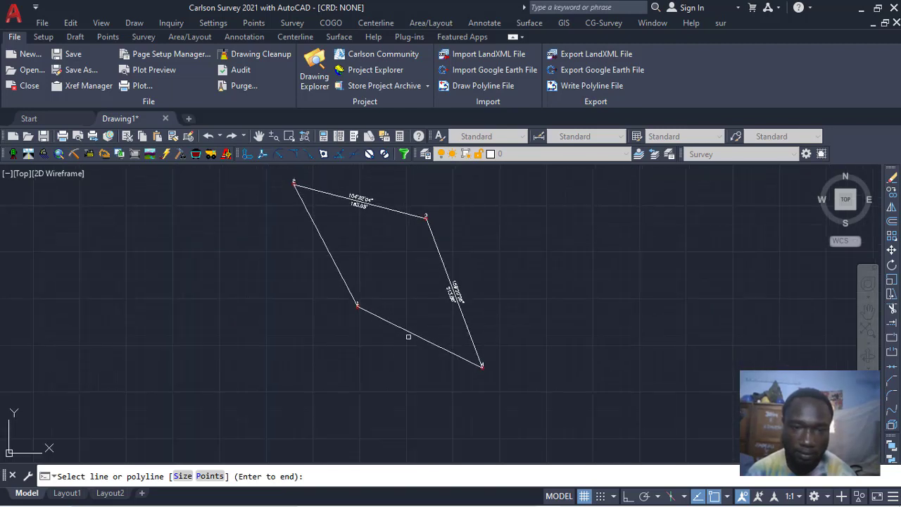
left_click(410, 332)
left_click(329, 257)
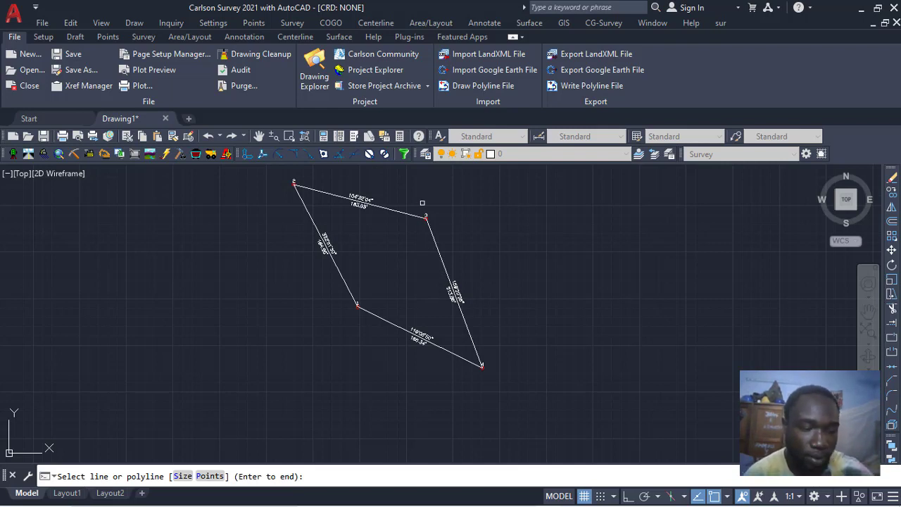
key("Return")
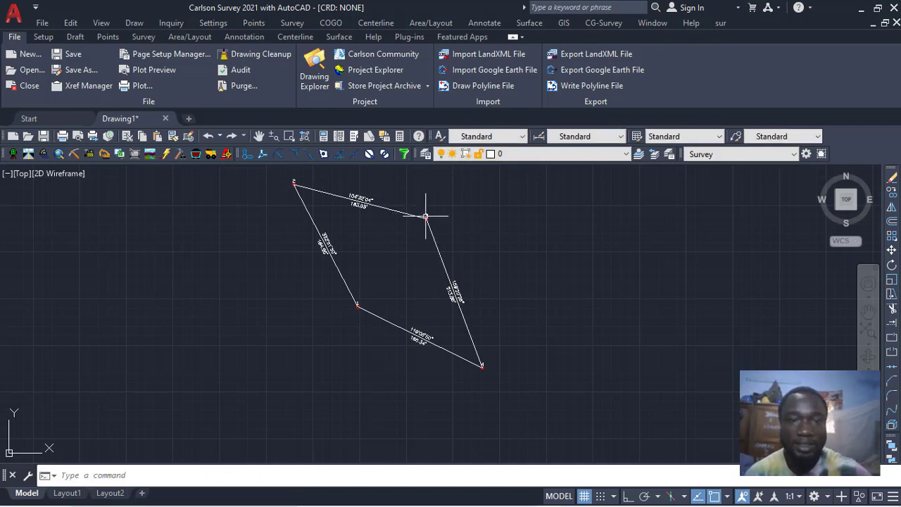
Examine the azimuth and distance labels and the point numbers along all four sides of the boundary
scroll(358, 192, "up", 6)
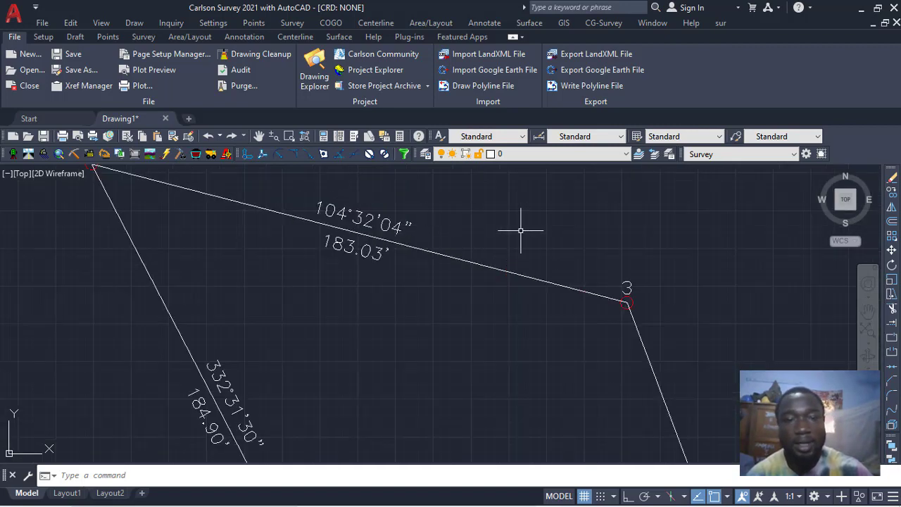
scroll(704, 317, "down", 7)
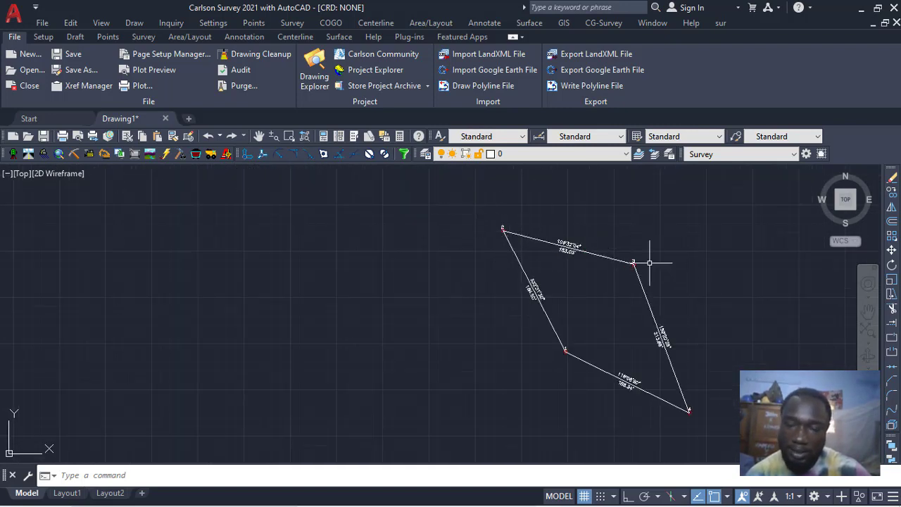
scroll(708, 372, "down", 2)
middle_click_drag(708, 373, 636, 337)
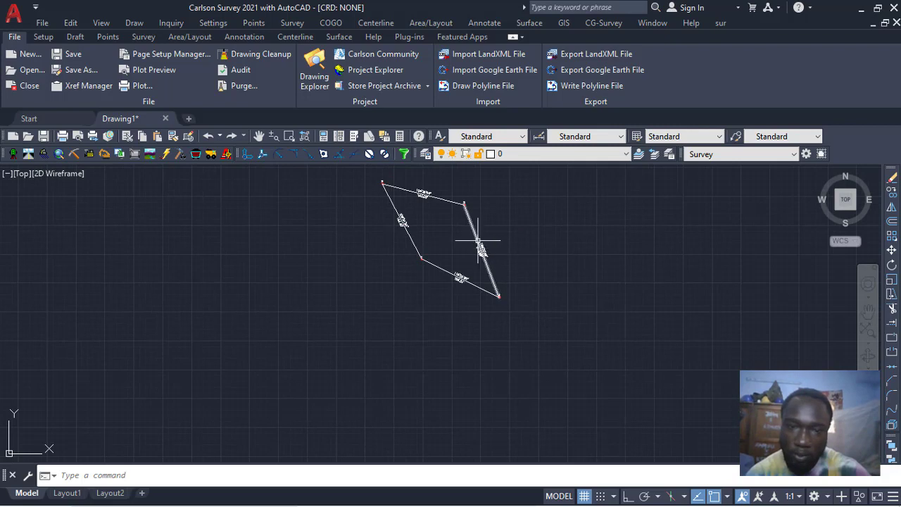
scroll(478, 226, "up", 4)
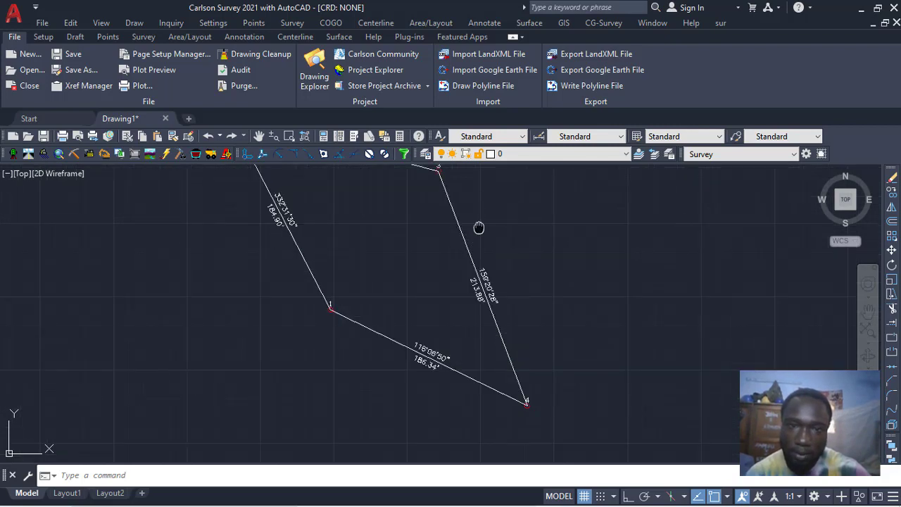
middle_click_drag(479, 227, 527, 295)
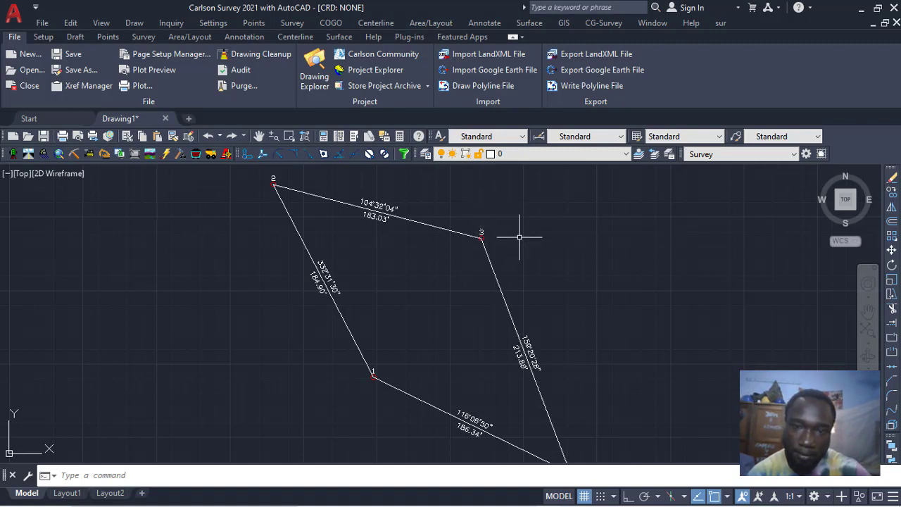
mouse_move(501, 287)
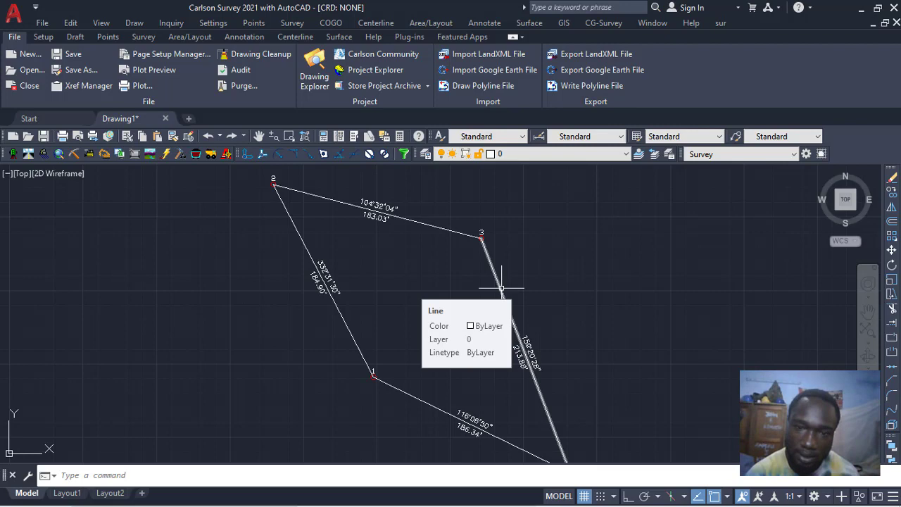
scroll(524, 342, "up", 4)
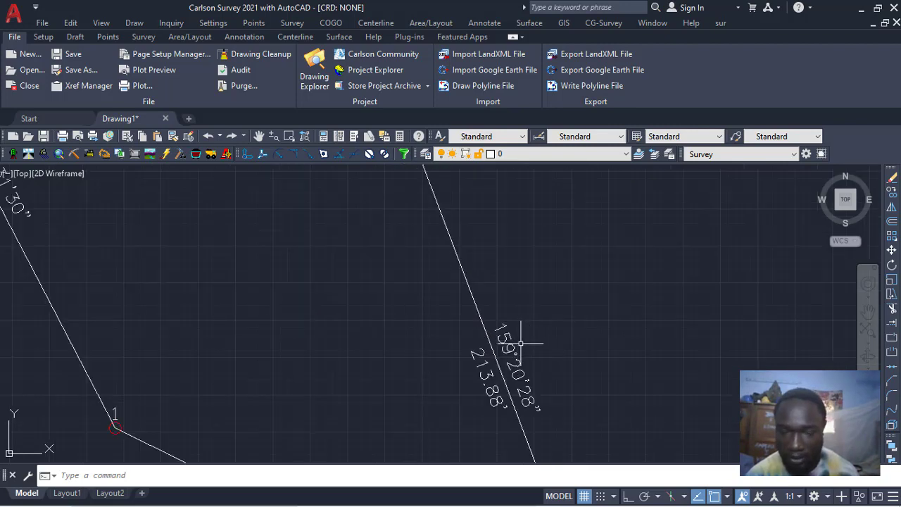
scroll(521, 341, "down", 5)
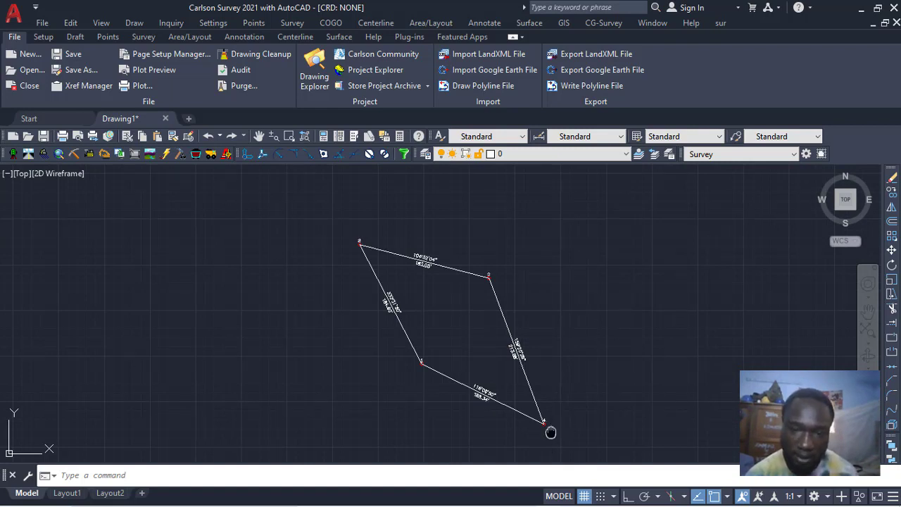
scroll(545, 423, "up", 2)
scroll(466, 368, "up", 2)
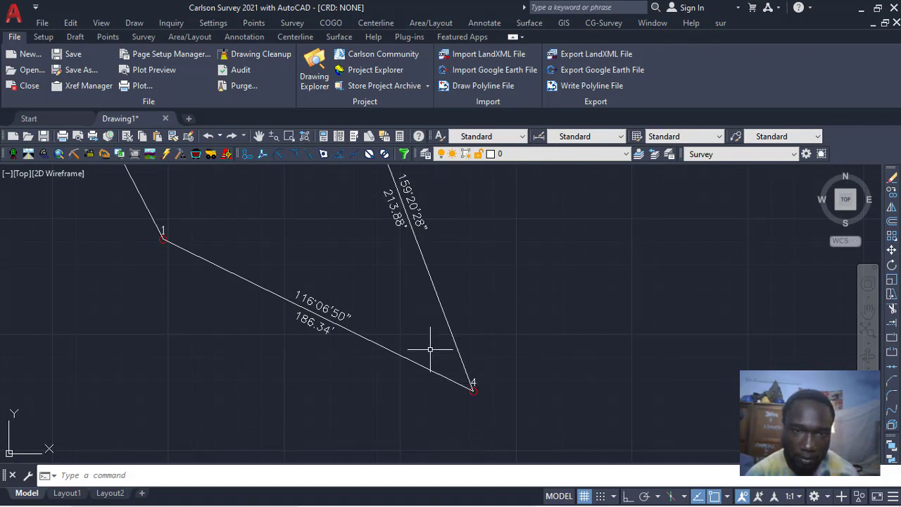
middle_click_drag(428, 347, 461, 374)
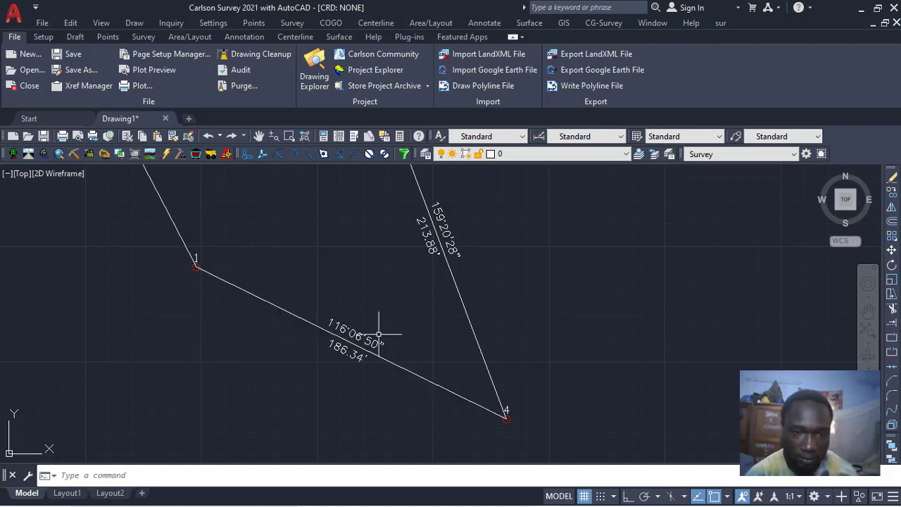
middle_click_drag(316, 316, 409, 367)
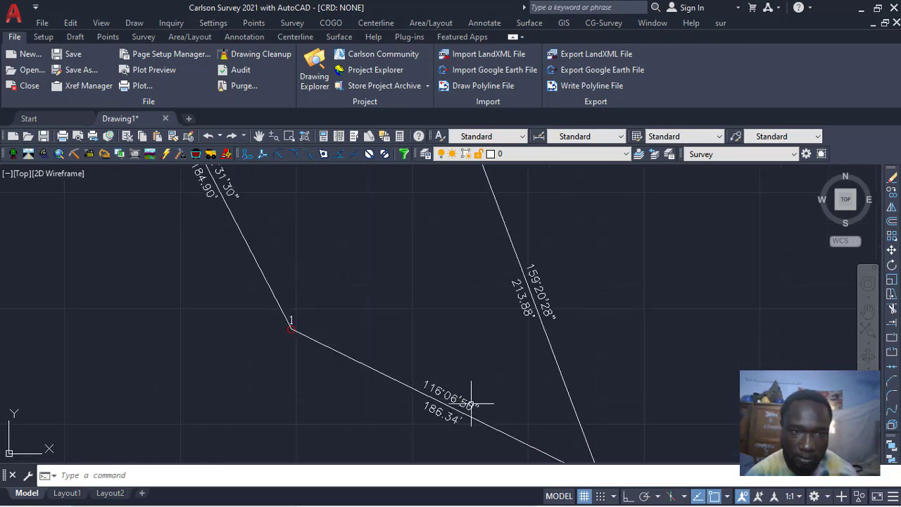
scroll(392, 328, "up", 2)
scroll(497, 344, "up", 2)
scroll(497, 344, "down", 5)
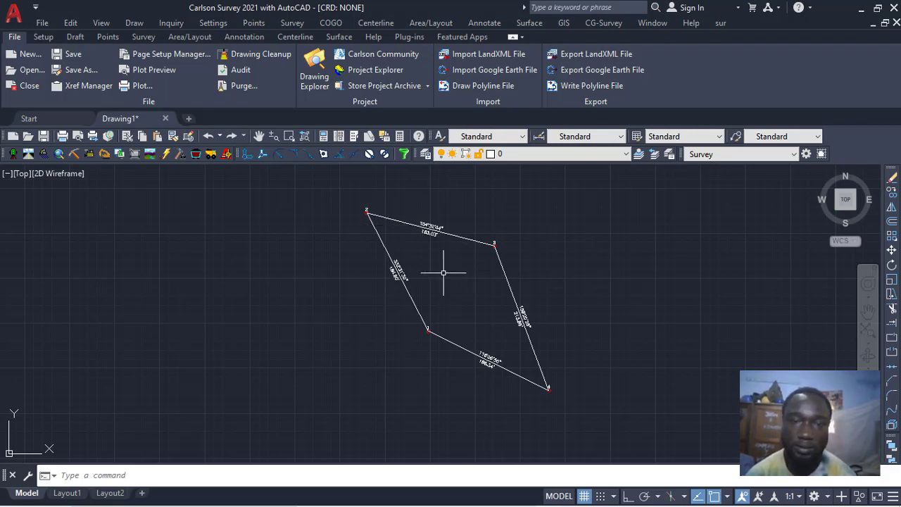
scroll(458, 251, "up", 6)
scroll(448, 257, "down", 6)
scroll(449, 257, "down", 3)
scroll(449, 257, "up", 1)
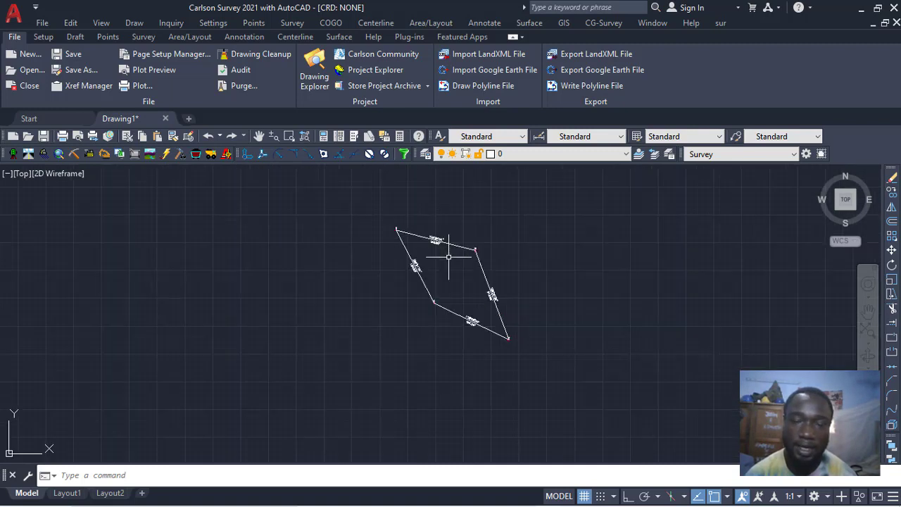